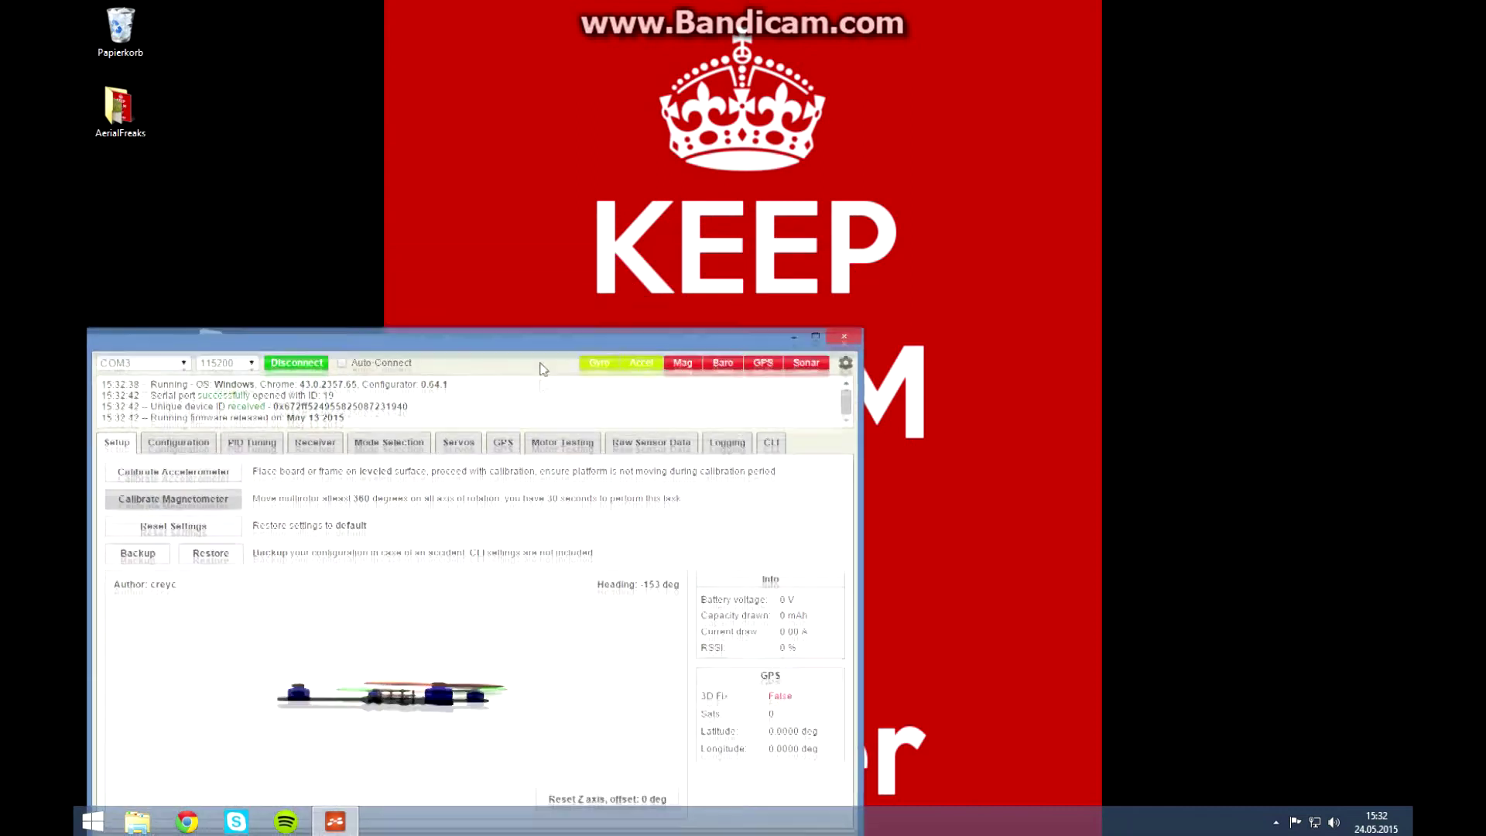
# Move the configurator window up and open the Hyper1 reference screenshot from the Hyper 400 folder
pyautogui.doubleClick(210, 349)
pyautogui.moveTo(409, 398); pyautogui.dragTo(411, 40)
pyautogui.click(1007, 152)
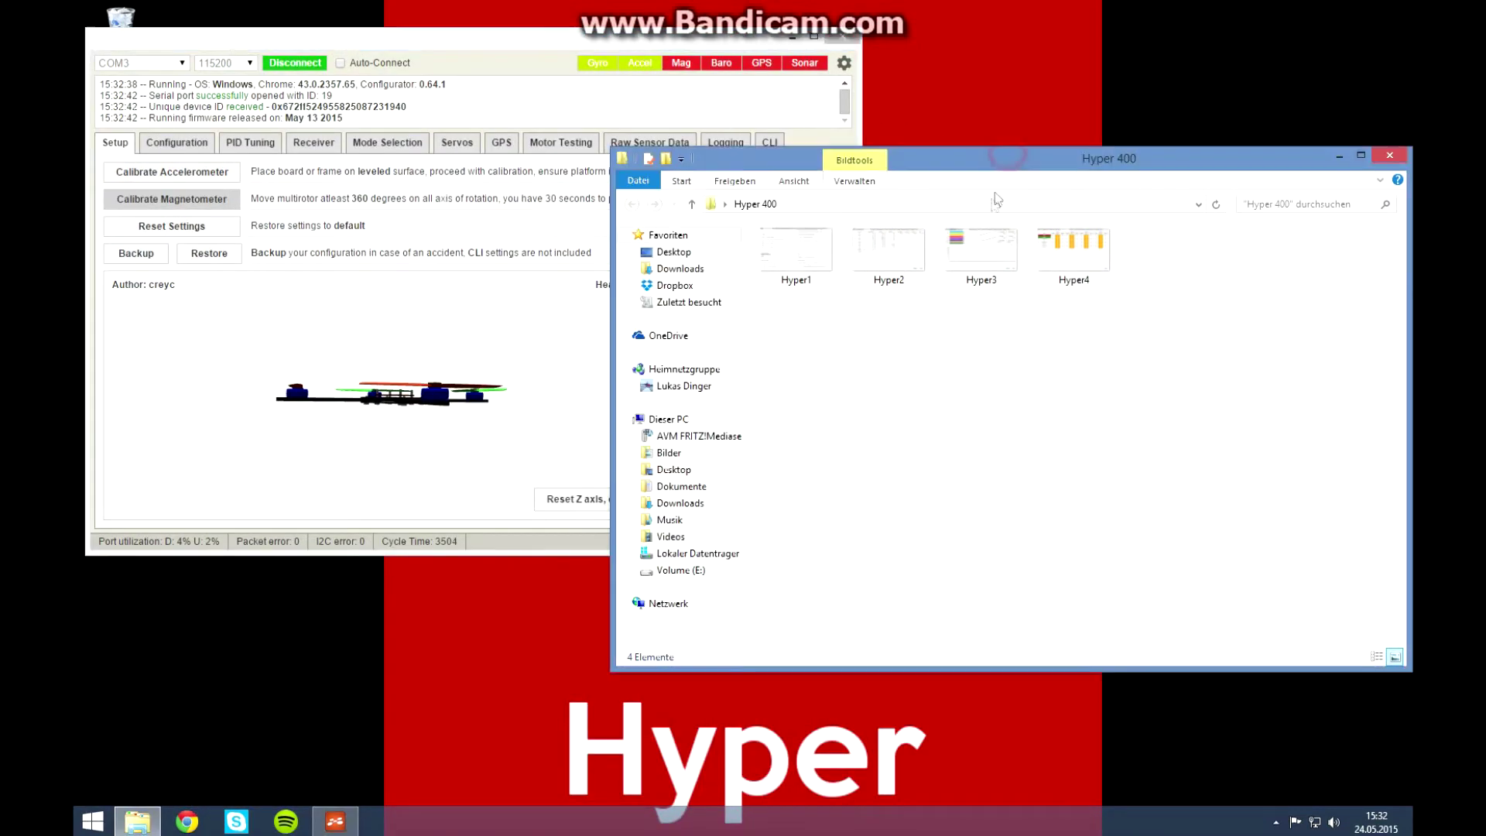
pyautogui.moveTo(909, 240); pyautogui.dragTo(755, 331)
pyautogui.doubleClick(797, 264)
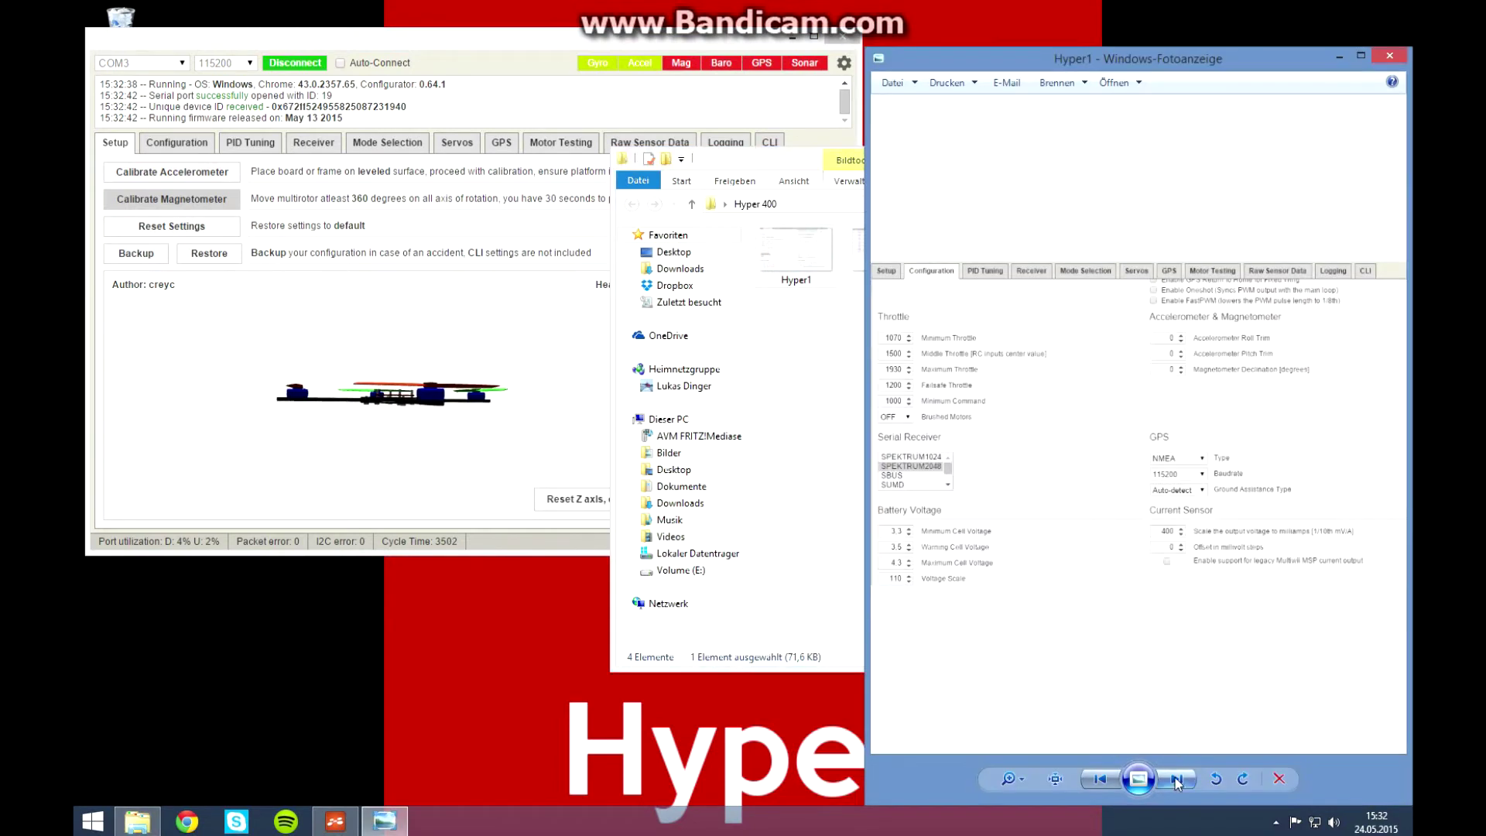
# Look through the Hyper reference screenshots of the configuration, PID, receiver and mode settings, and close the viewer
pyautogui.click(1176, 778)
pyautogui.click(1176, 778)
pyautogui.click(1177, 779)
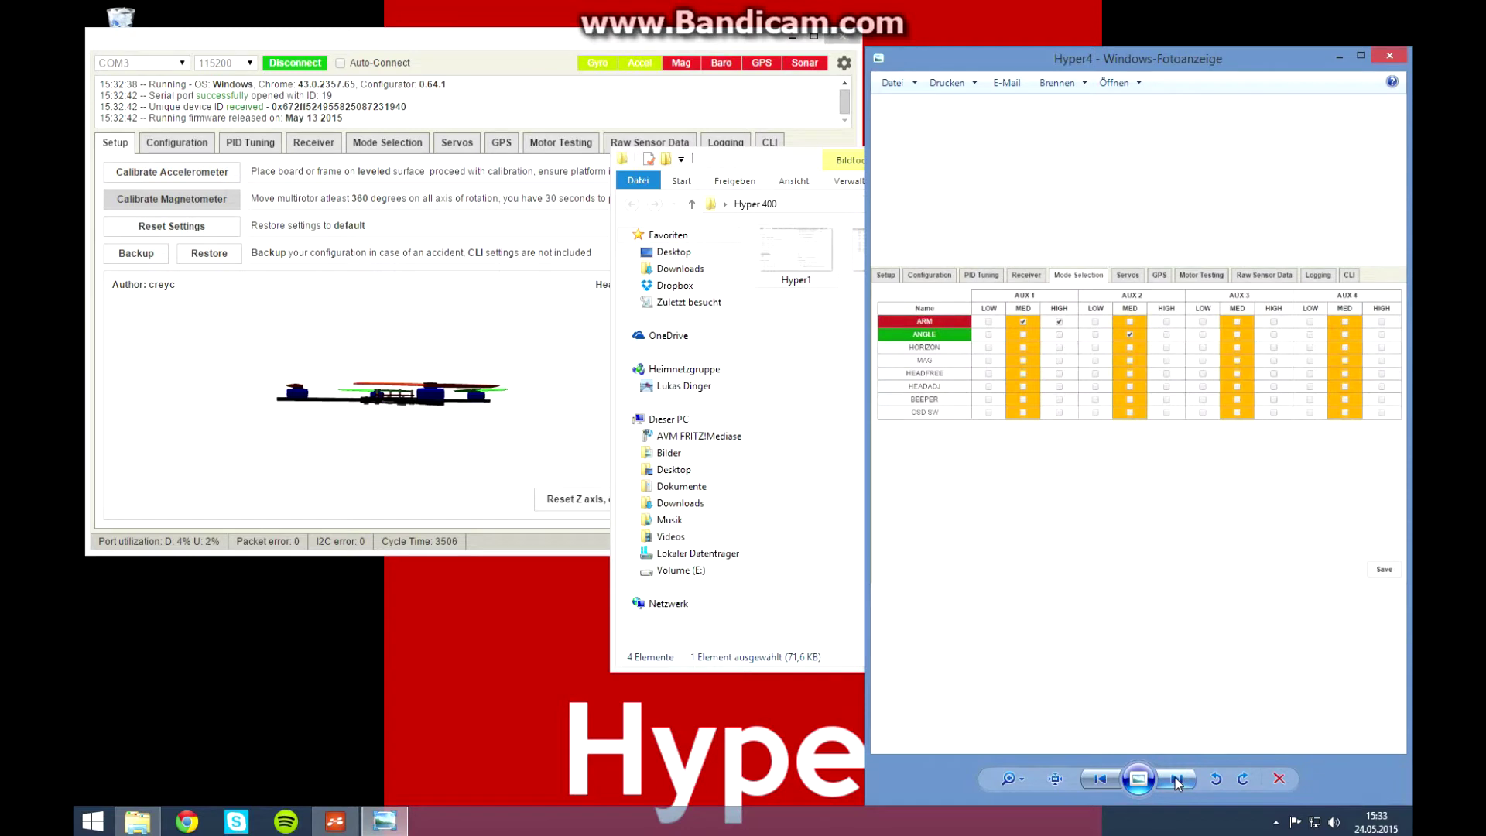
pyautogui.click(1177, 780)
pyautogui.click(1176, 779)
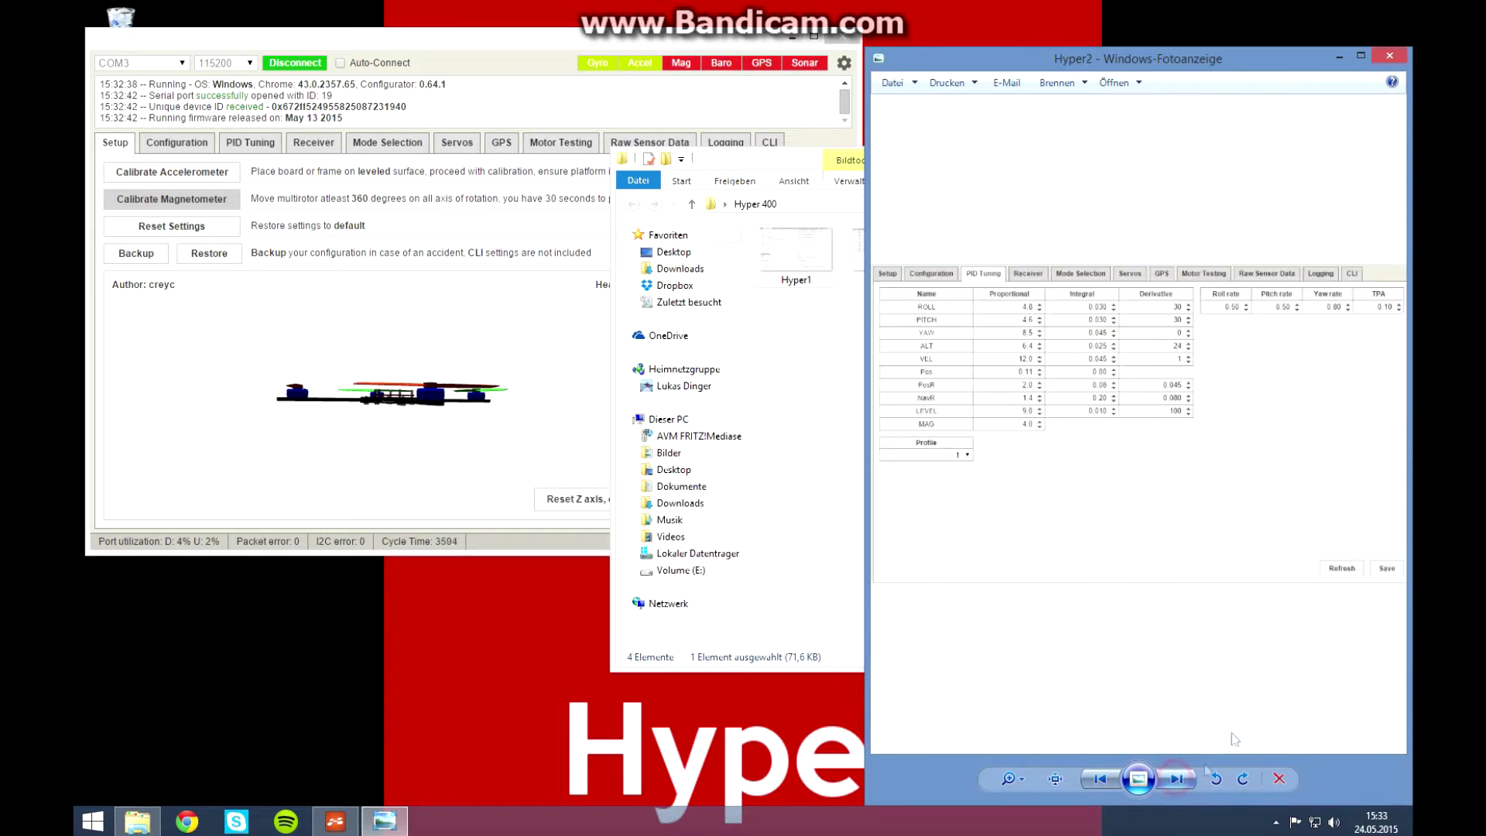
pyautogui.click(1391, 62)
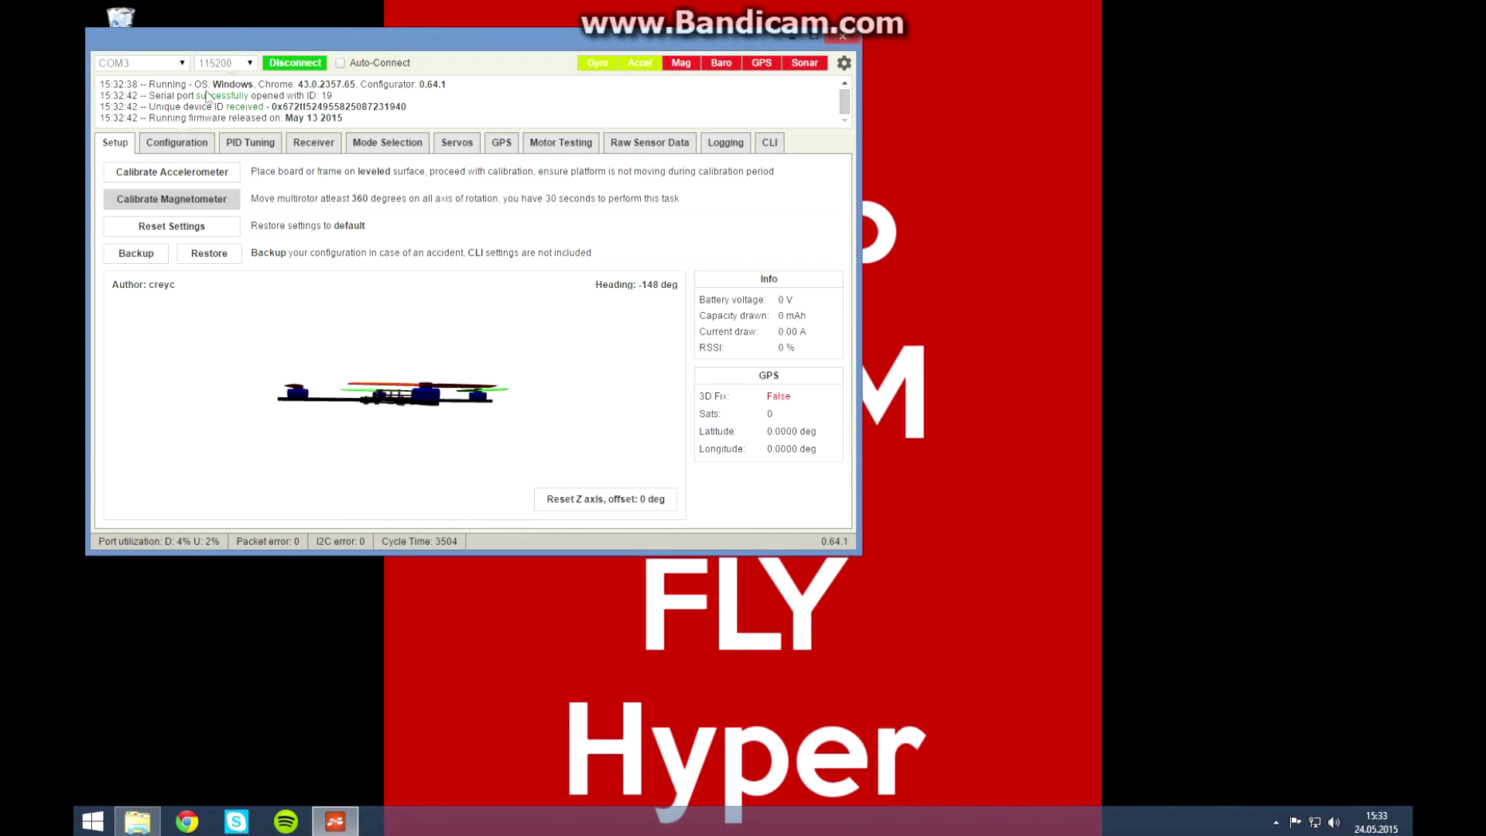
# Reset the flight controller's settings to default and disconnect it
pyautogui.click(152, 232)
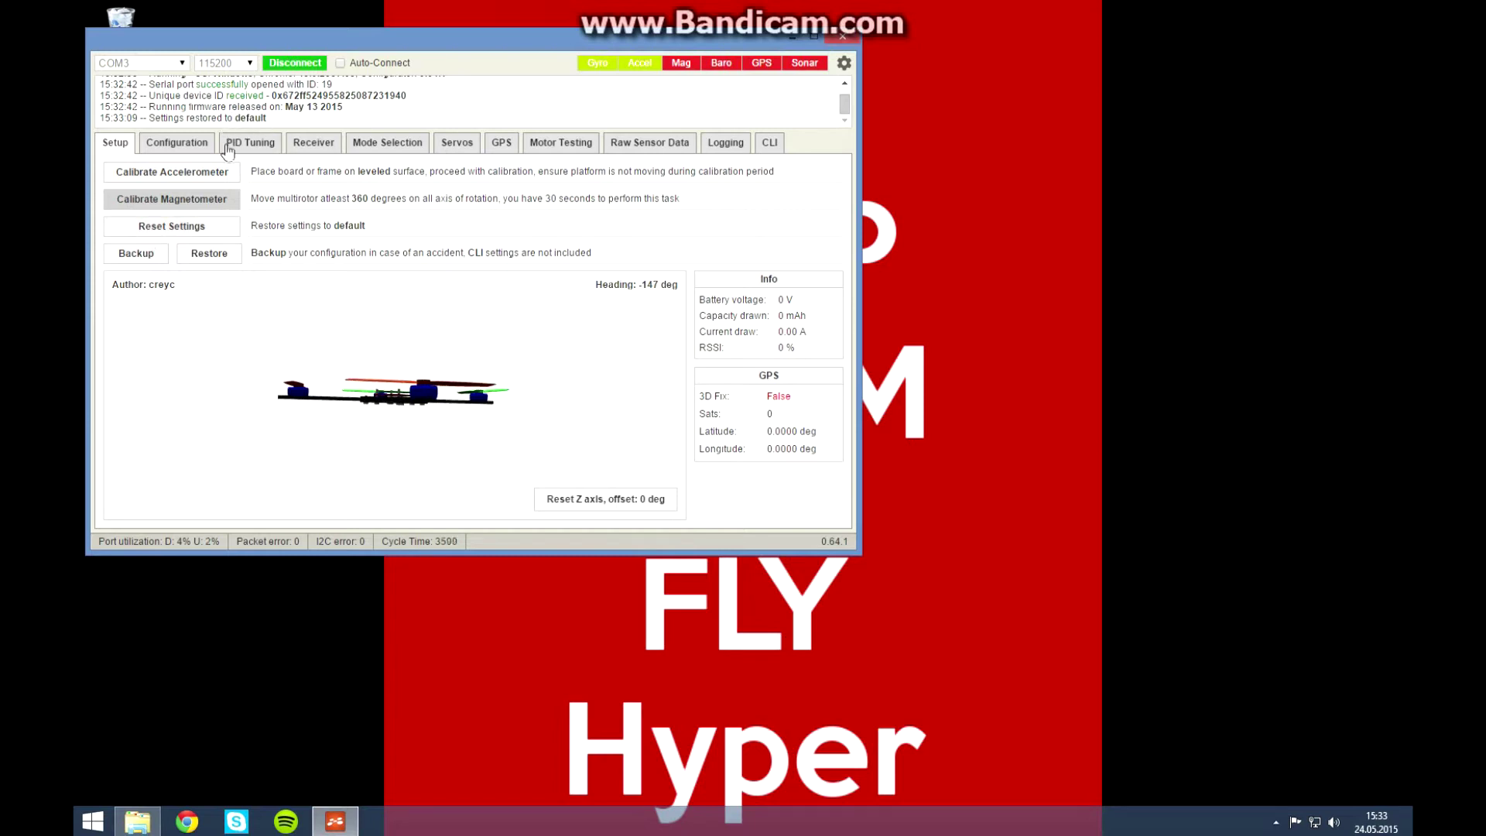
pyautogui.click(295, 62)
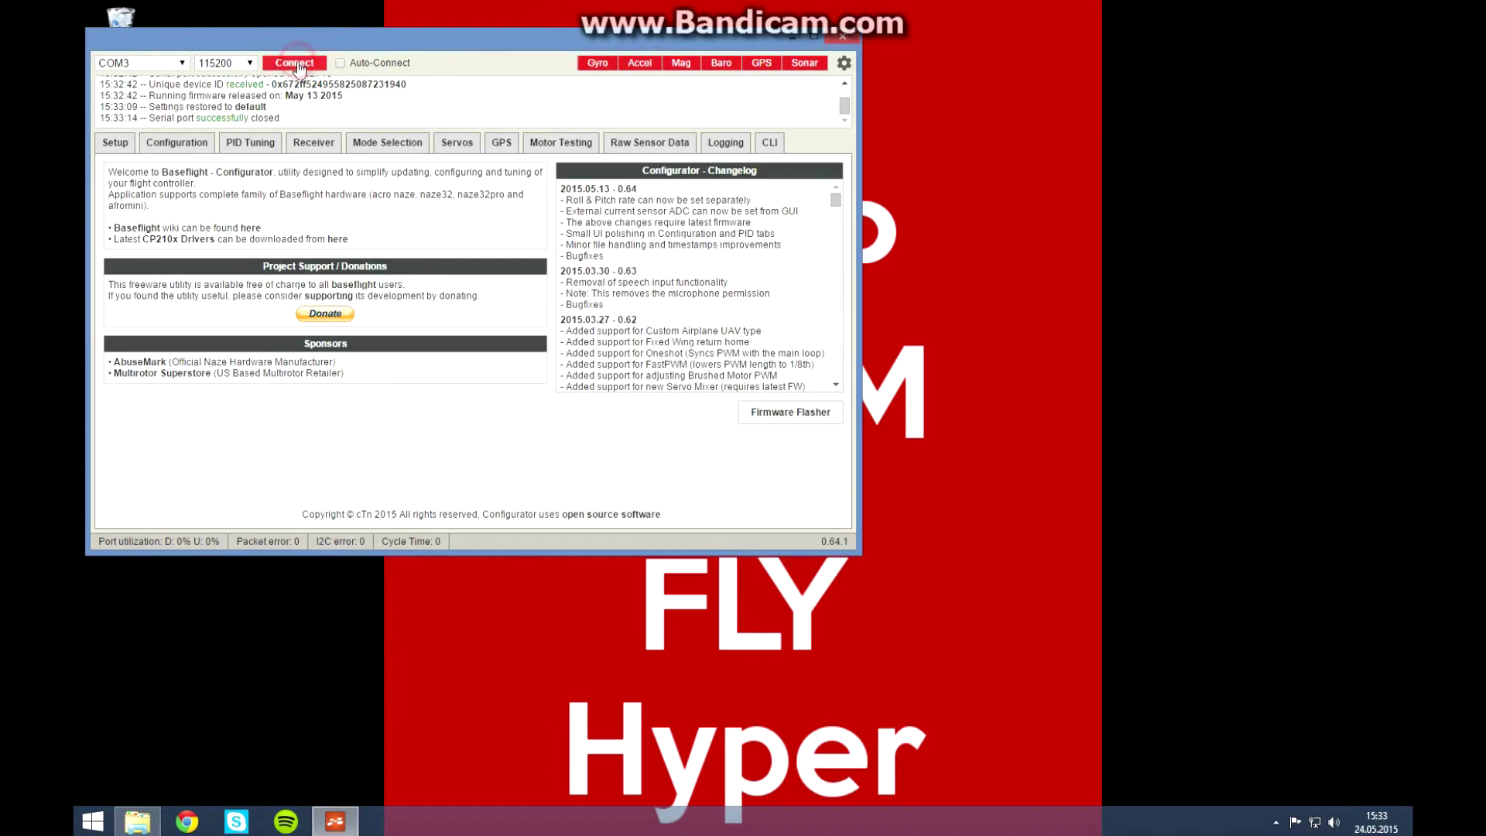
# Load the online firmware release Stable 2015.05.13 - 01:47 in the firmware flasher and flash it to the board
pyautogui.click(777, 416)
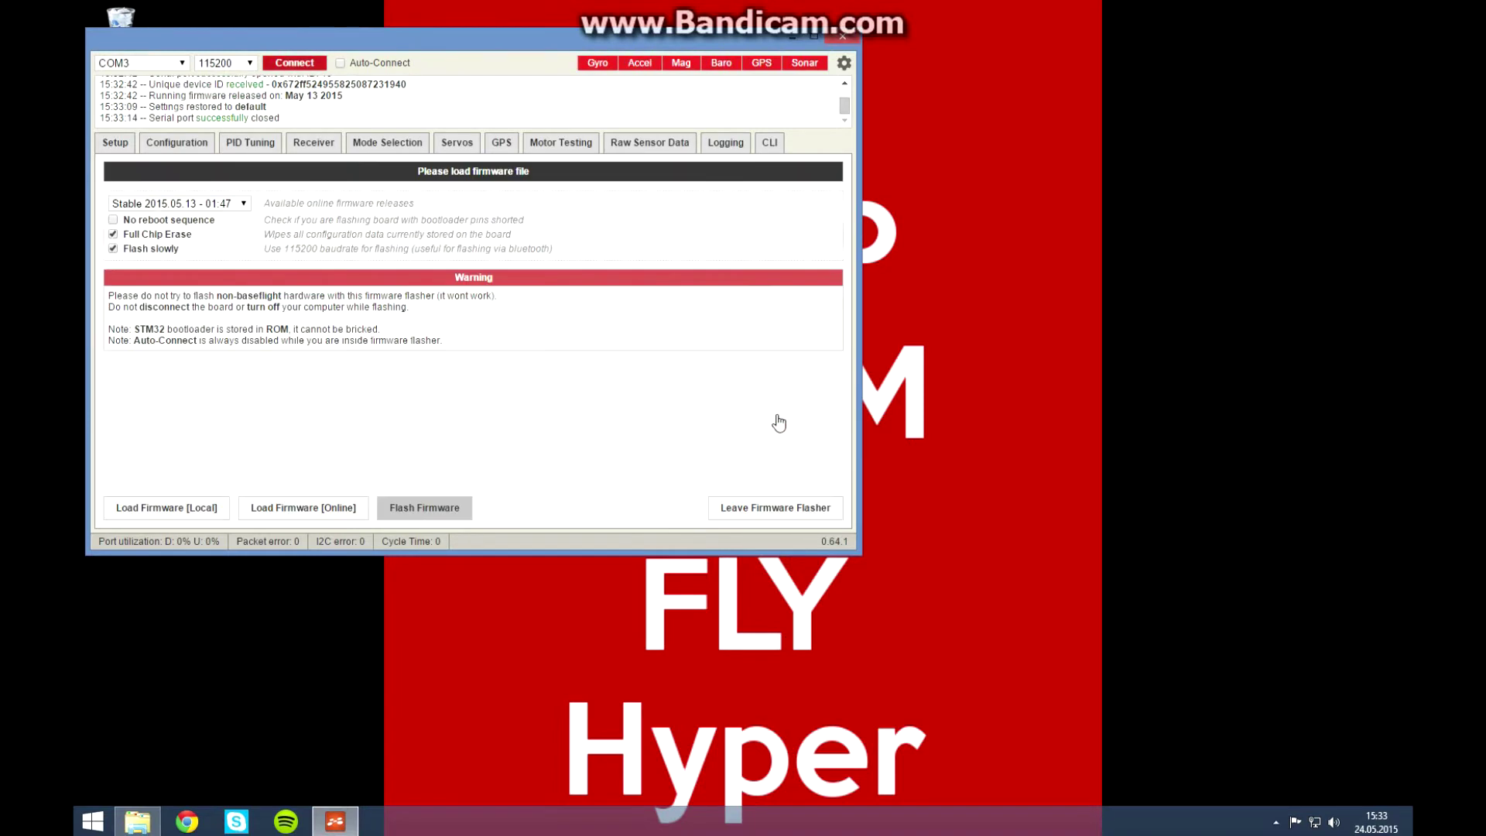
pyautogui.click(244, 204)
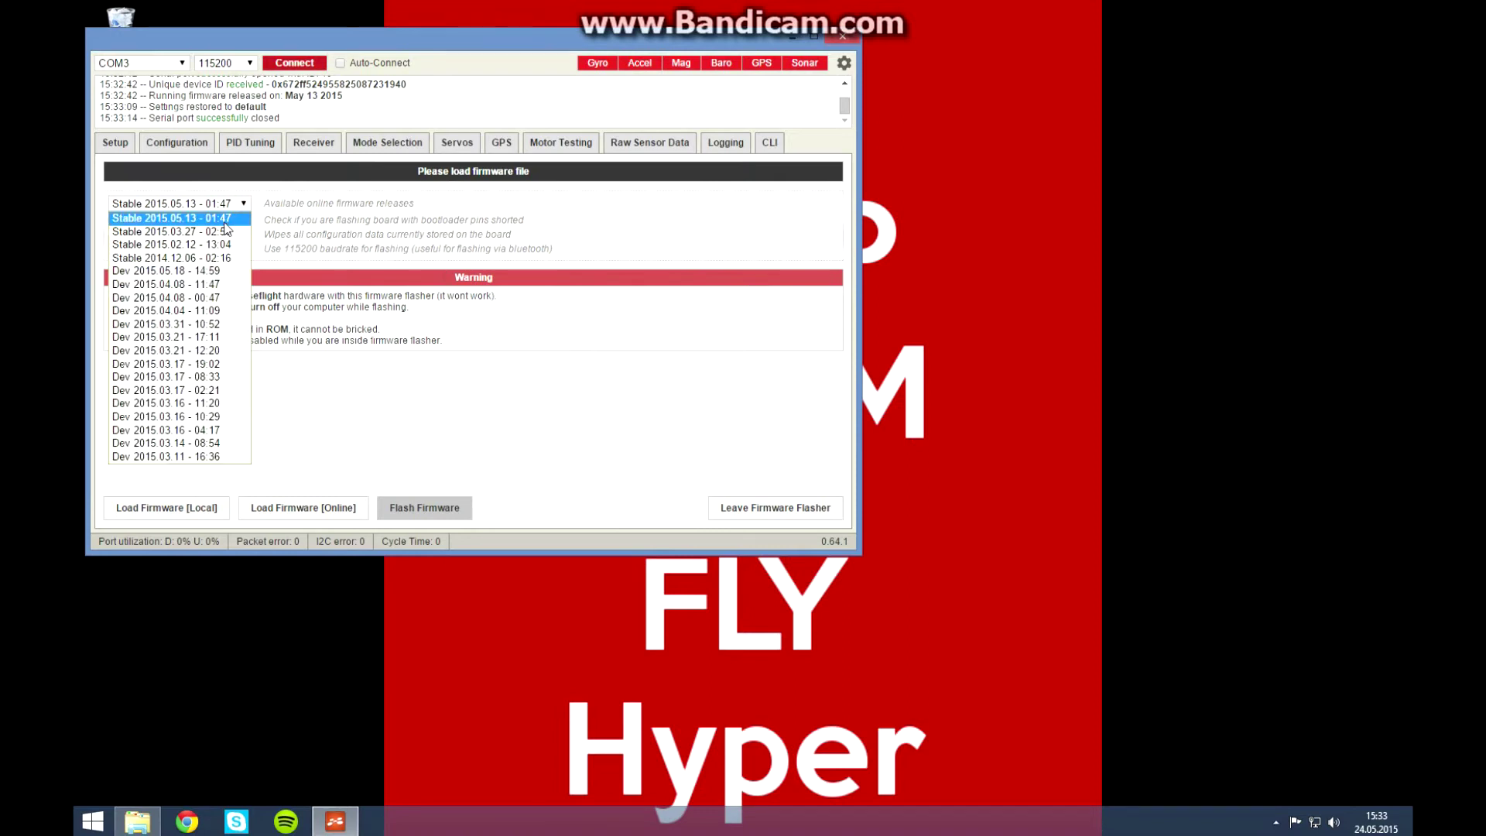
pyautogui.click(224, 222)
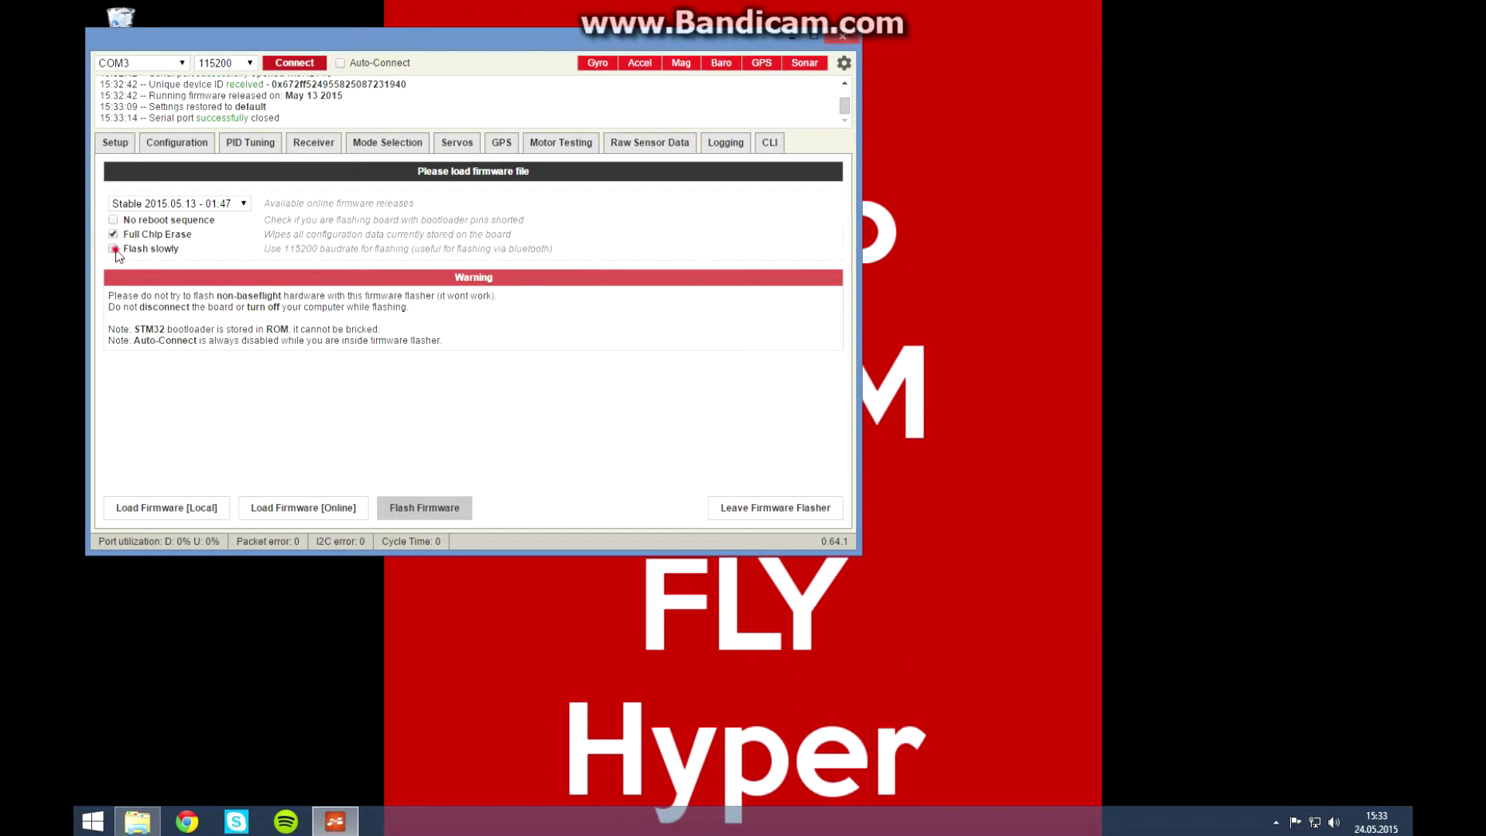
pyautogui.click(291, 513)
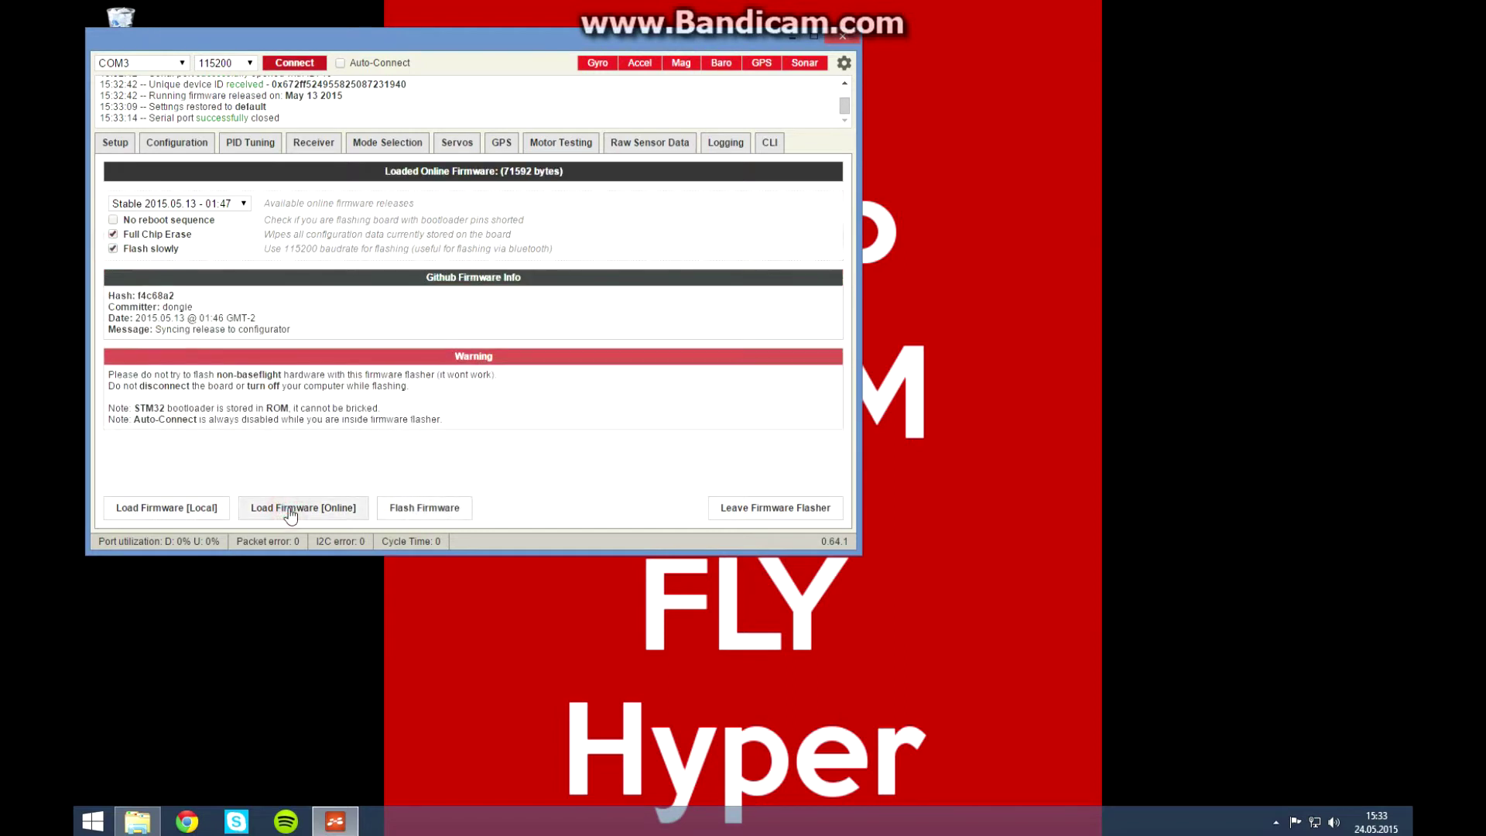
pyautogui.click(400, 517)
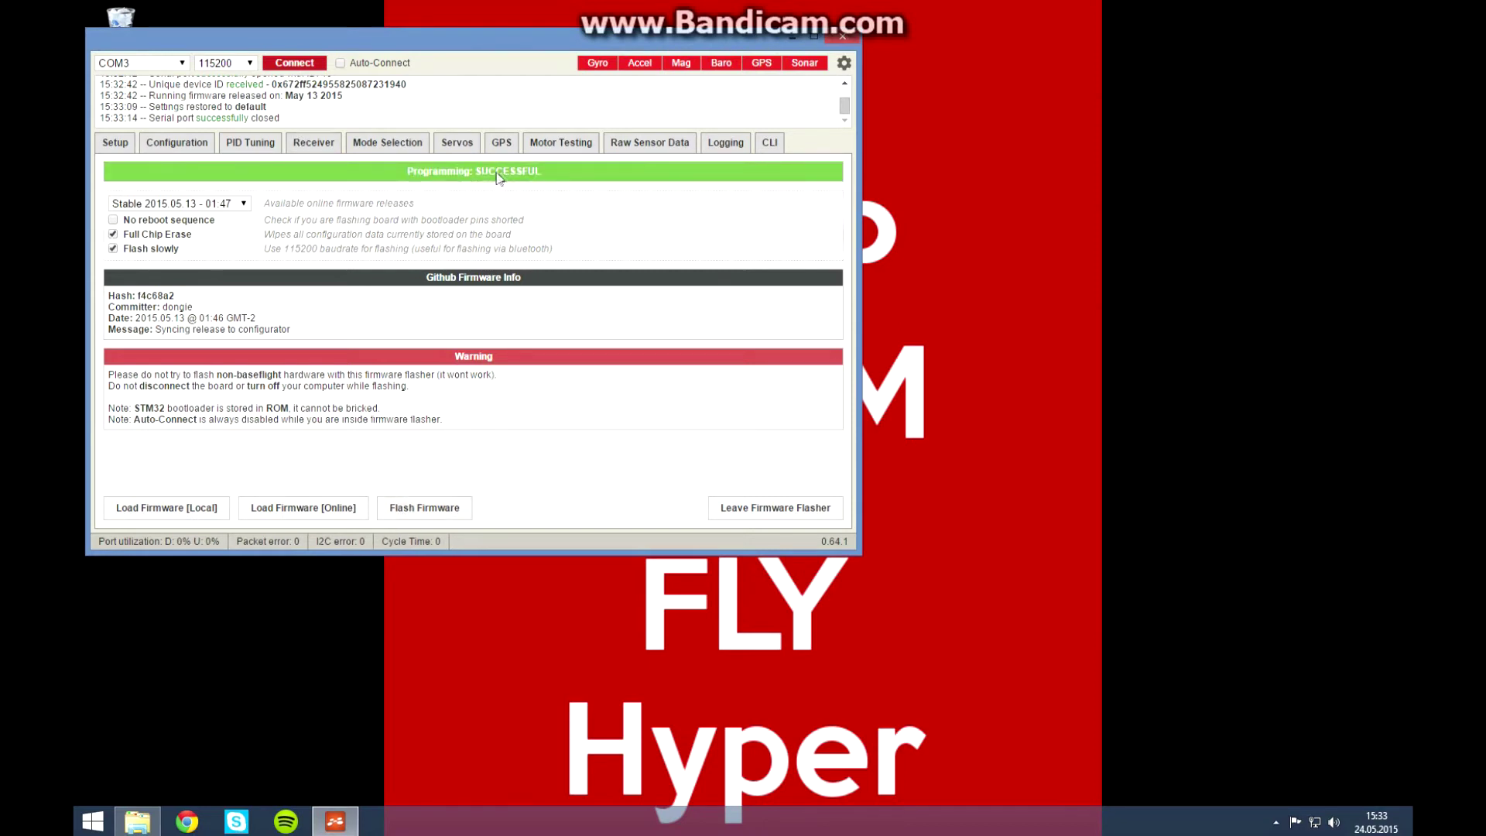
# Leave the firmware flasher, reconnect to the board on COM3 and calibrate the accelerometer
pyautogui.click(776, 511)
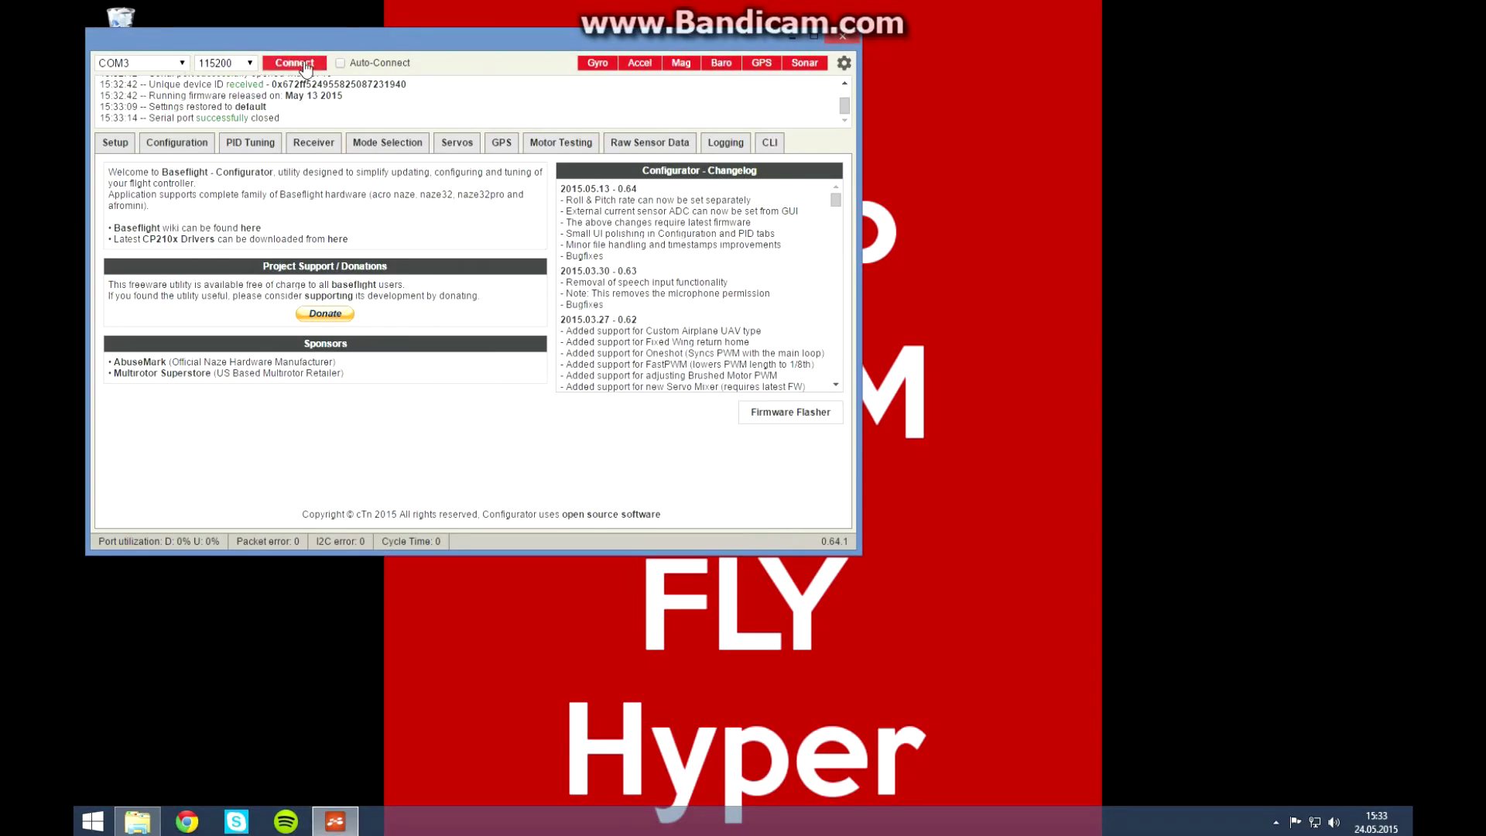
pyautogui.click(303, 65)
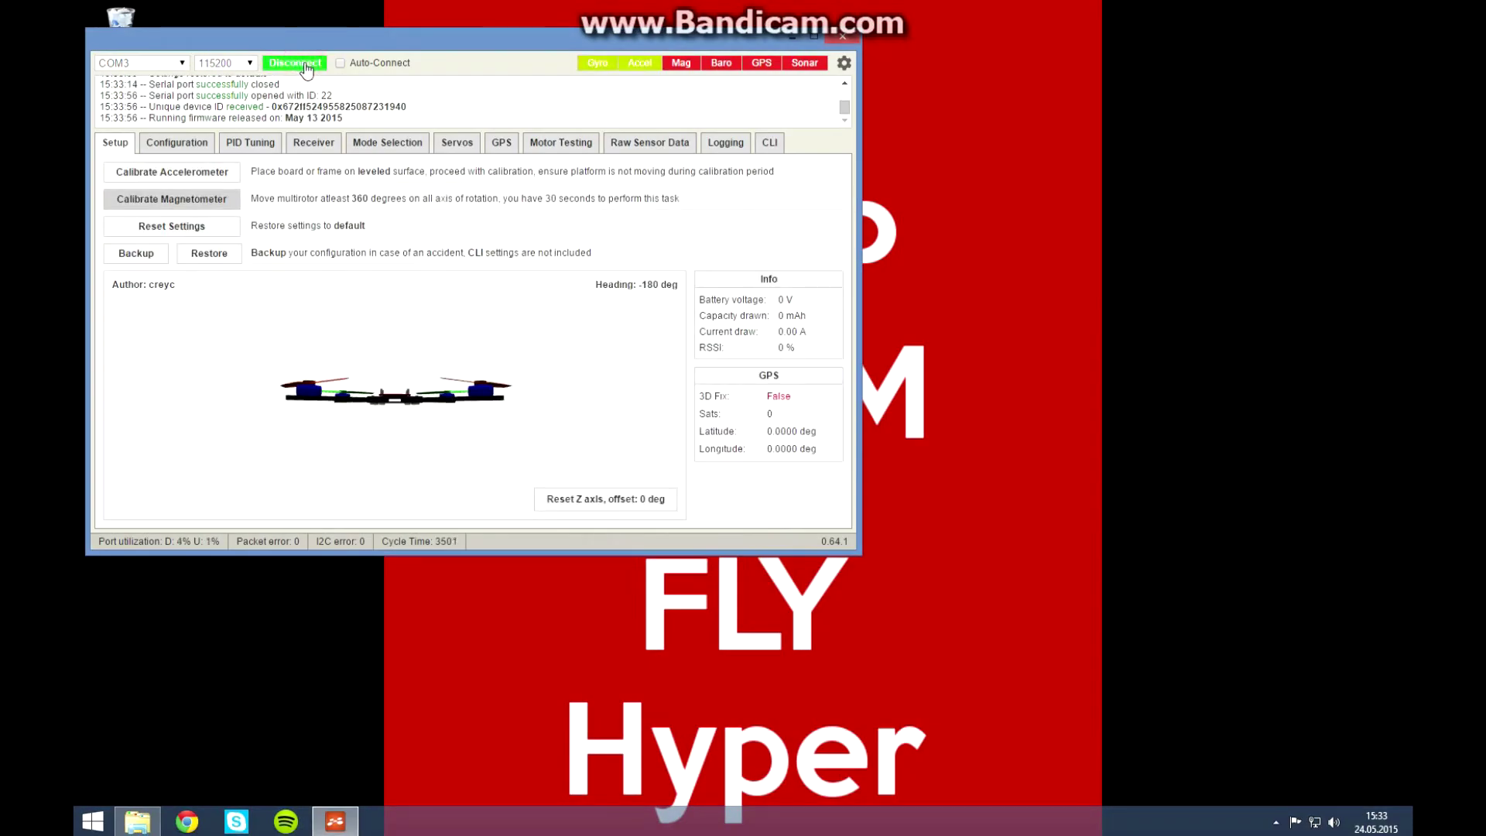
pyautogui.click(174, 175)
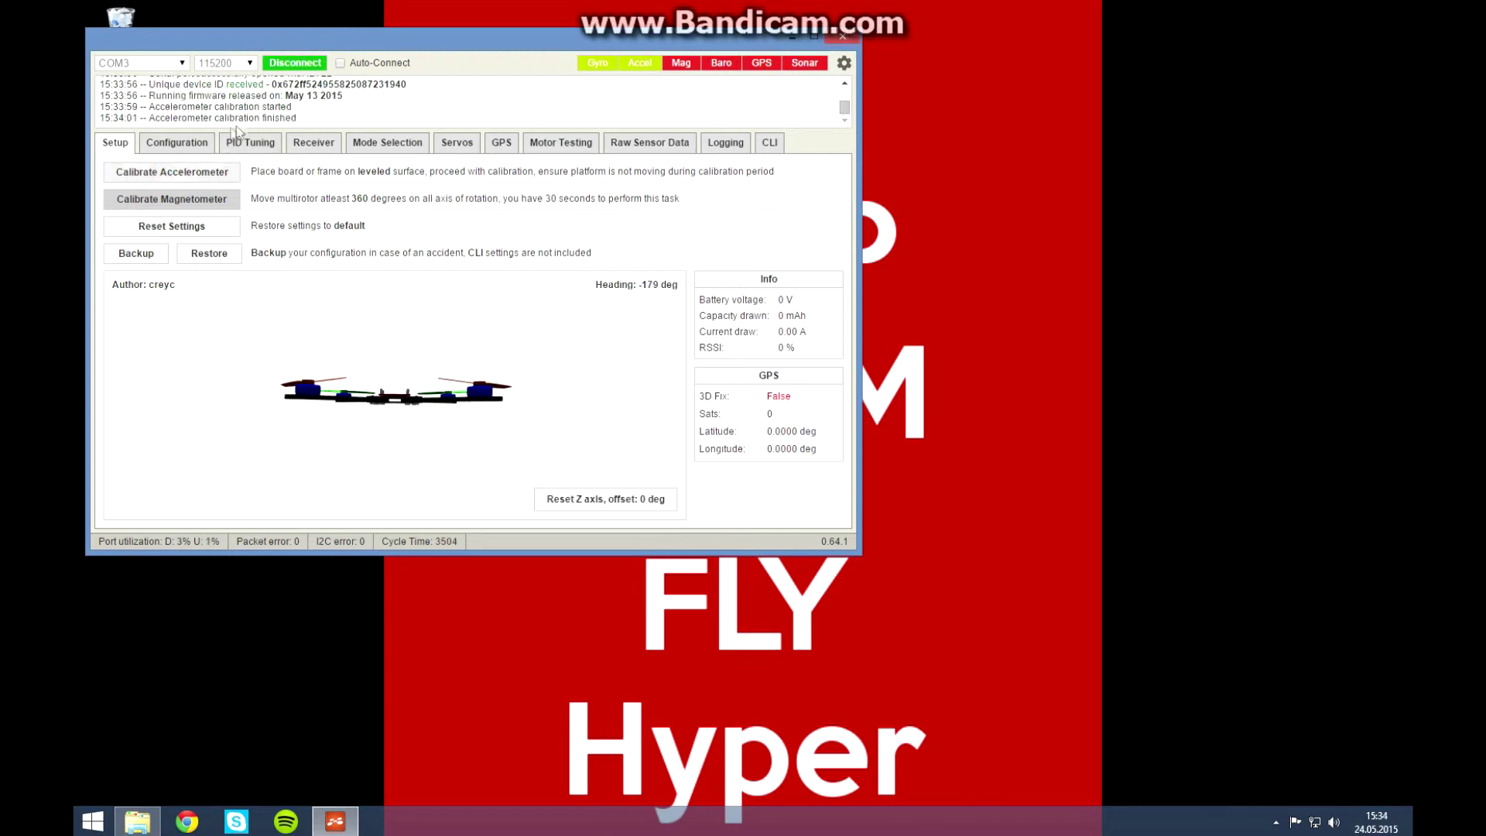
# Show the Configuration settings with the Hyper1 reference screenshot beside them, and close the folder window
pyautogui.click(179, 144)
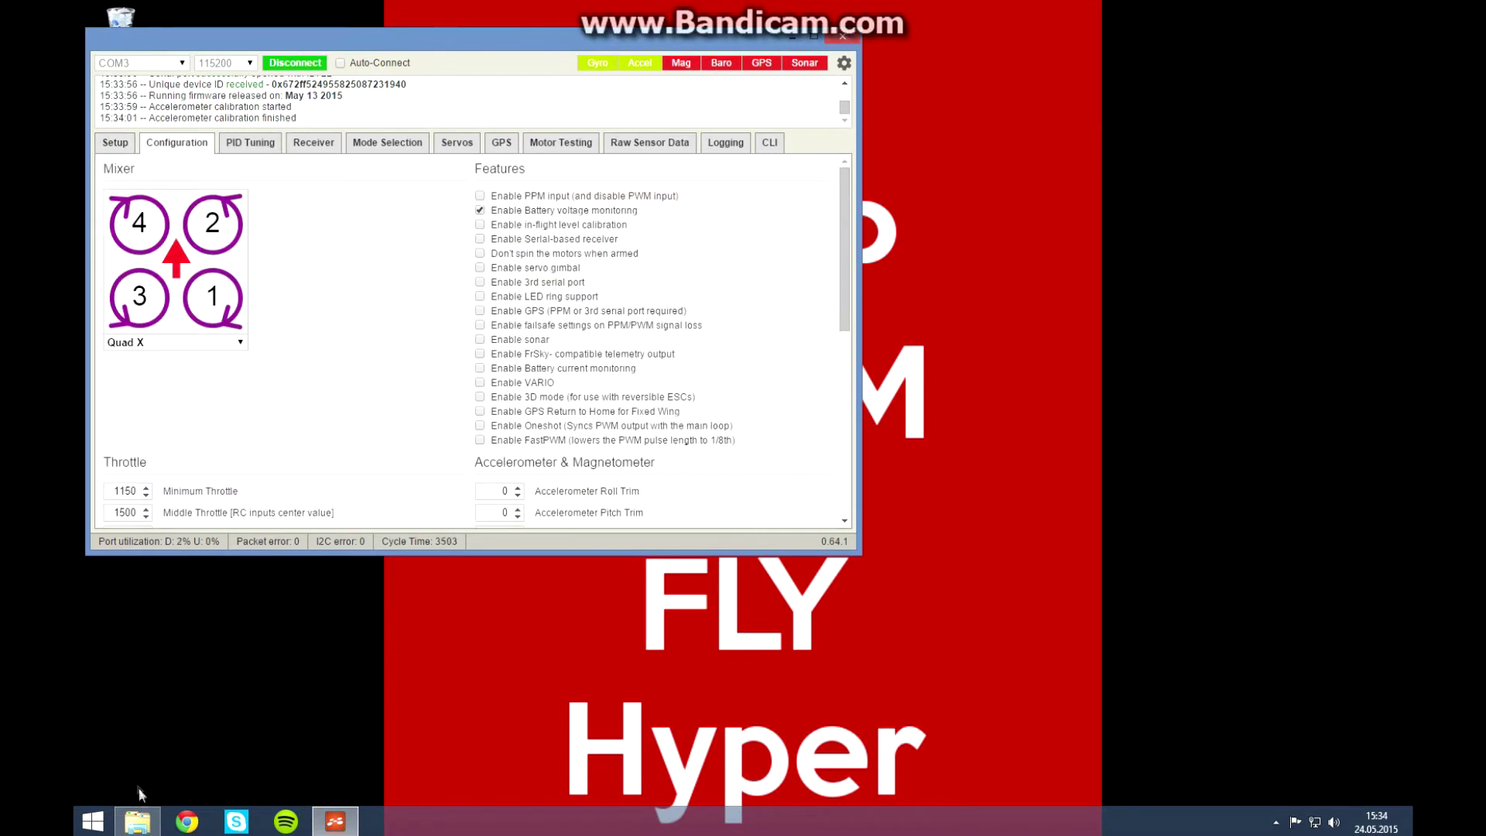
pyautogui.click(137, 819)
pyautogui.doubleClick(814, 263)
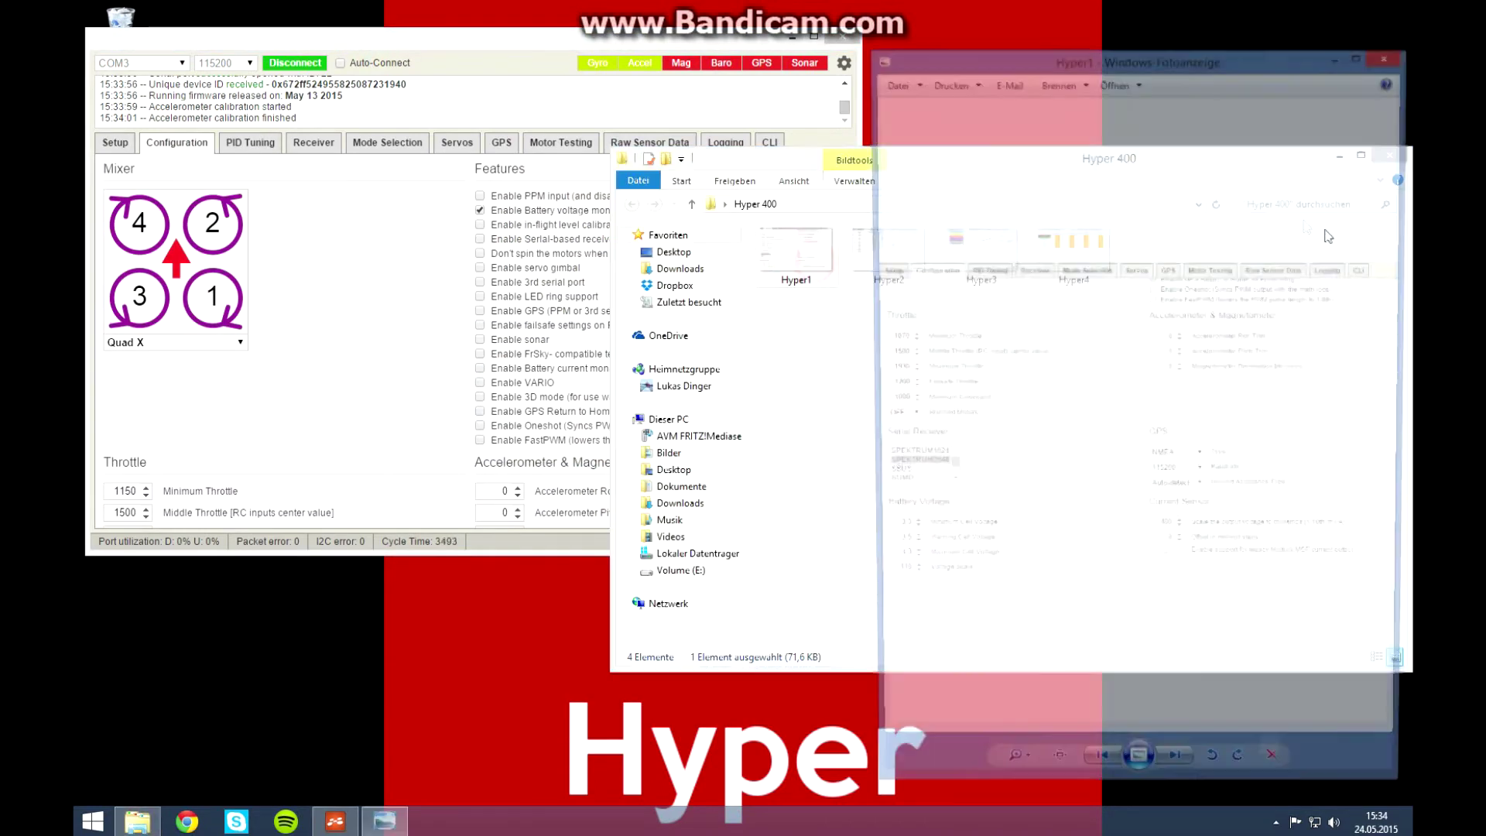
pyautogui.rightClick(137, 821)
pyautogui.click(111, 788)
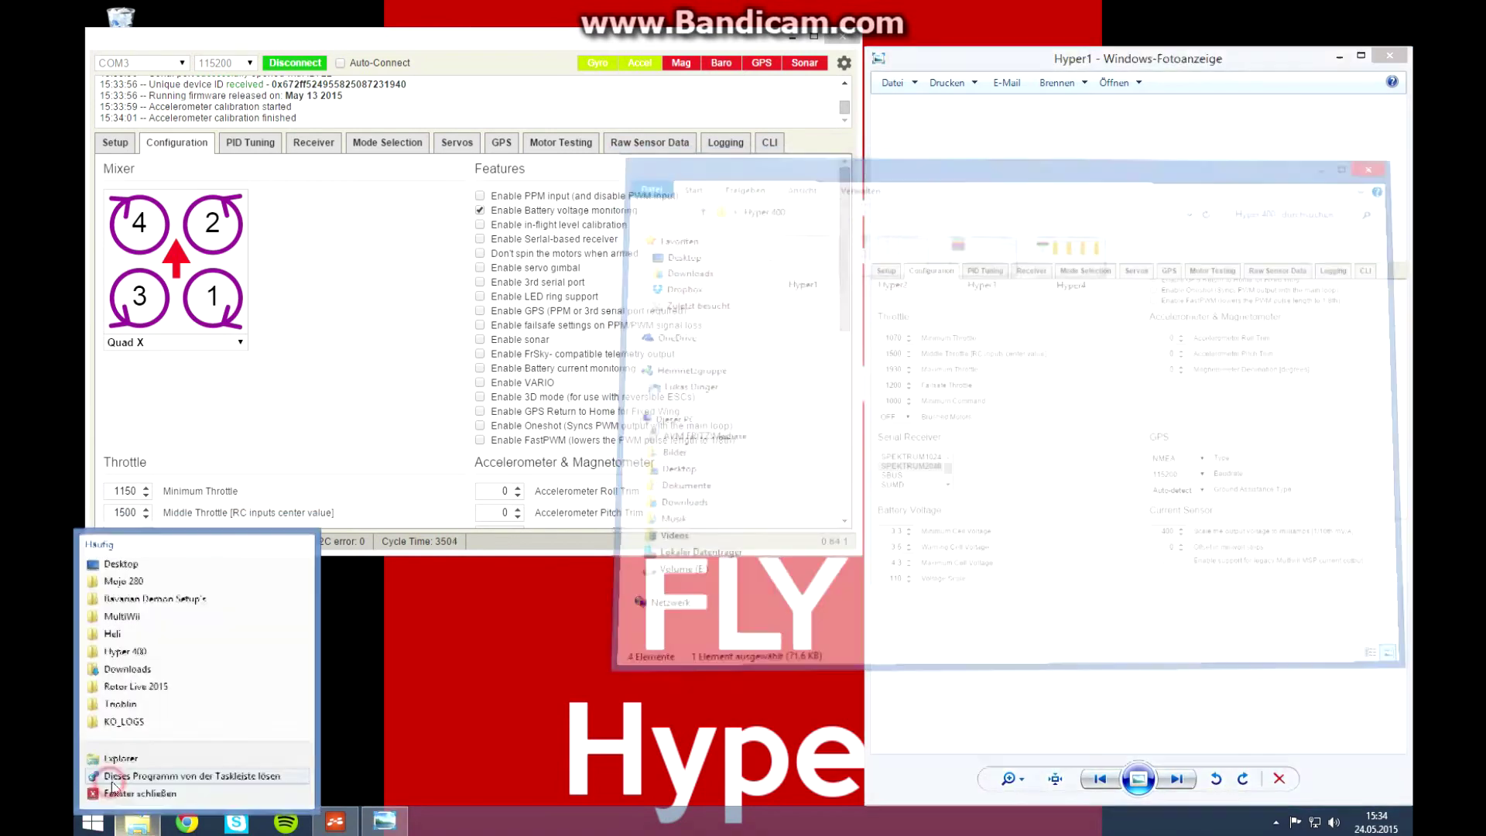
# Disable battery voltage monitoring and enable 3D mode for reversible ESCs
pyautogui.click(479, 211)
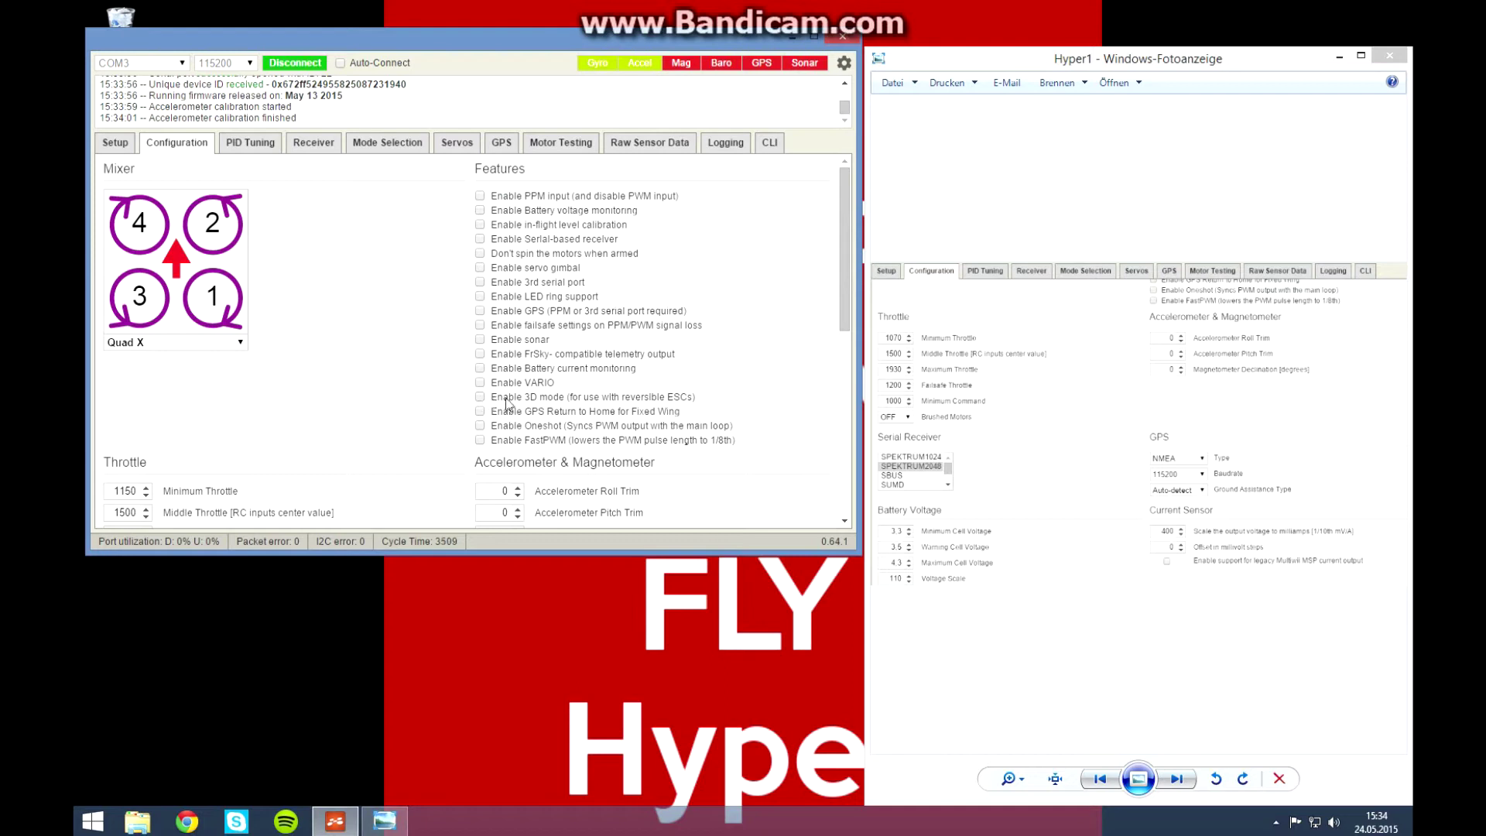
pyautogui.click(480, 397)
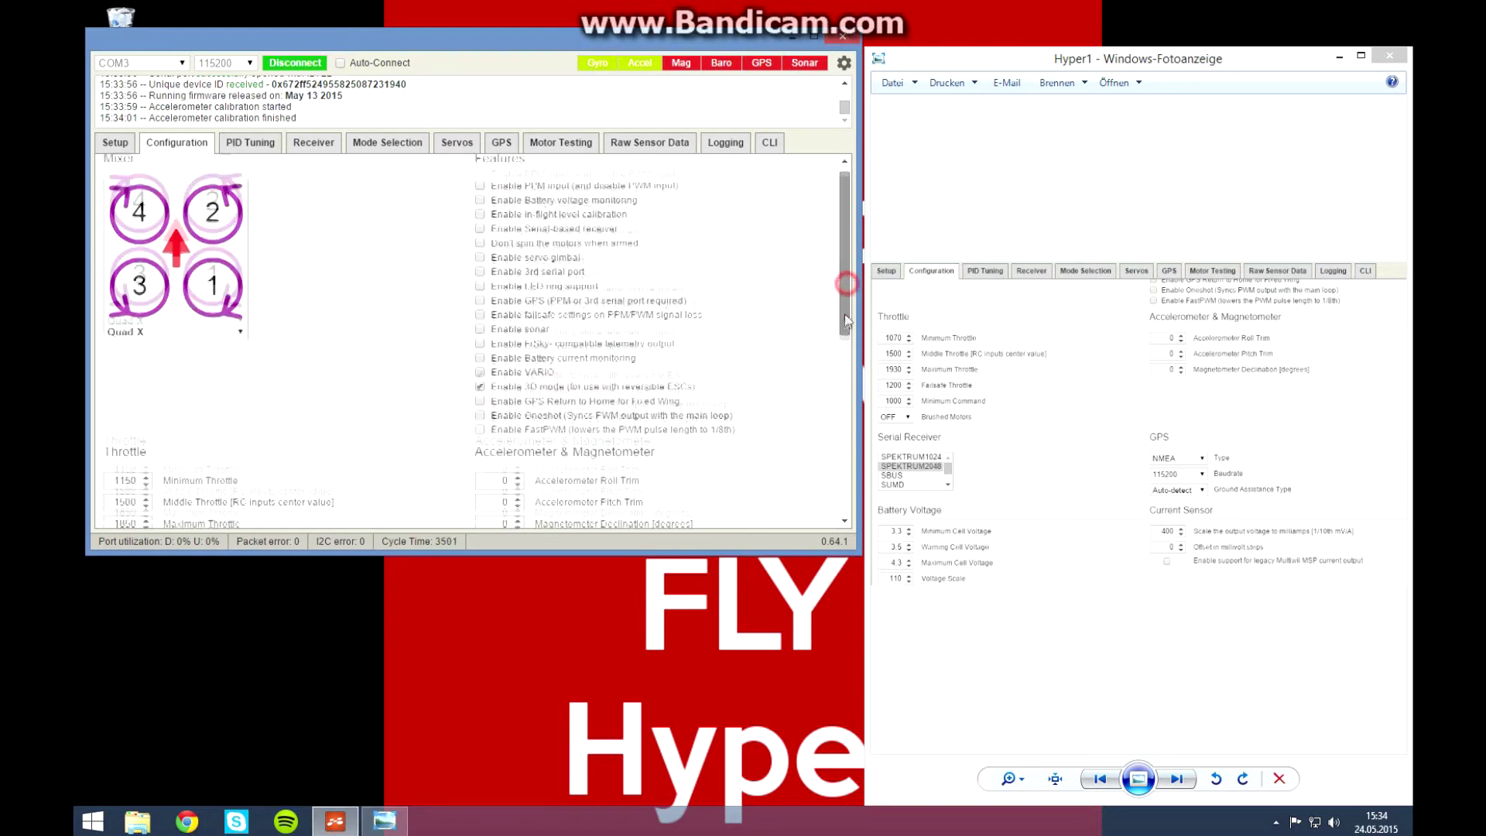
# Set the minimum throttle to 1070 and the maximum throttle to 1930, as in the Hyper1 reference
pyautogui.scroll(-2, 324, 449)
pyautogui.click(146, 342)
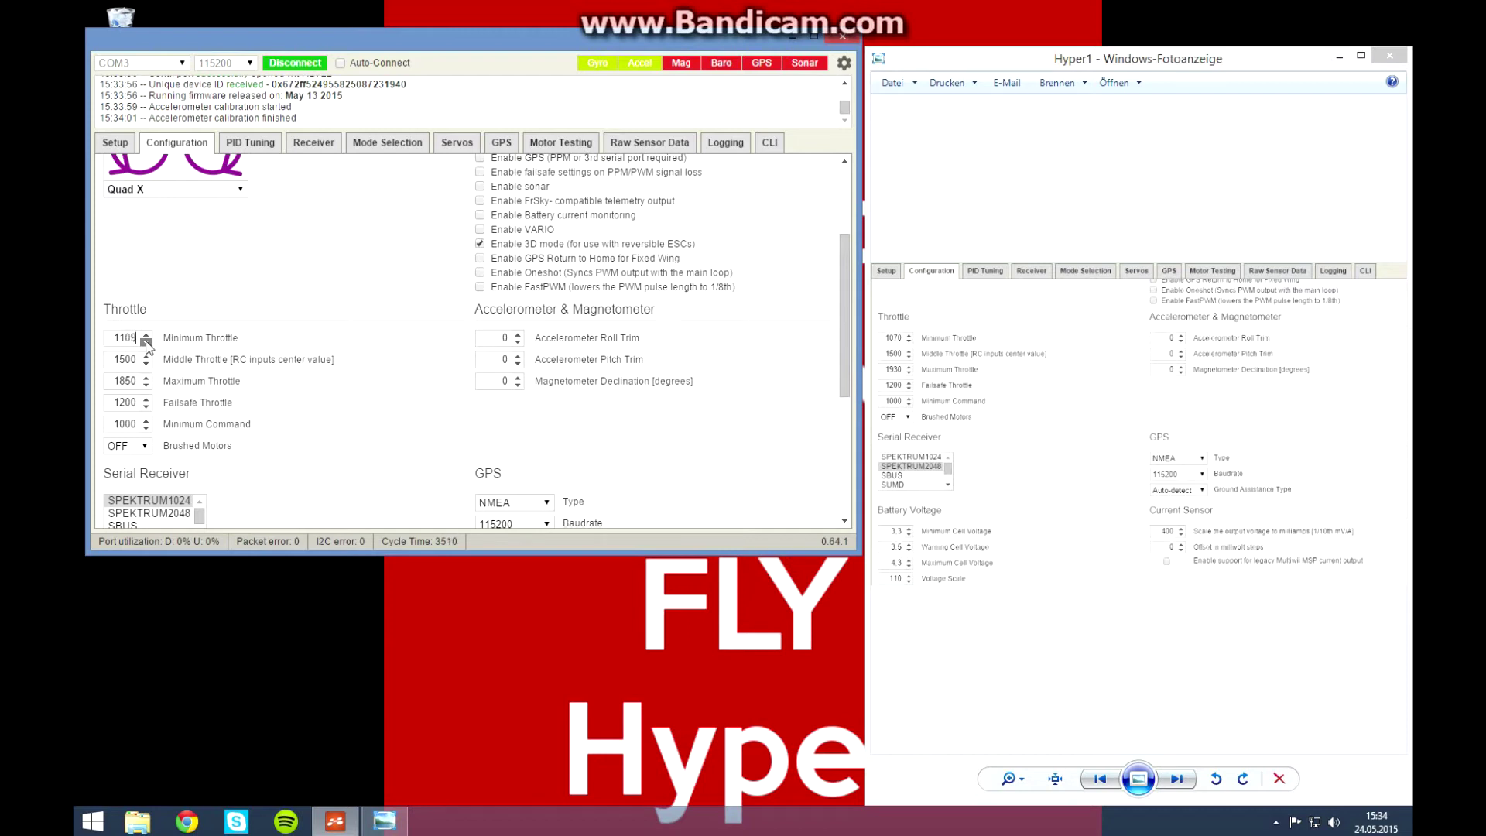
pyautogui.click(146, 342)
pyautogui.click(146, 333)
pyautogui.click(147, 377)
pyautogui.click(147, 379)
# Choose SPEKTRUM2048 as the serial receiver and save the configuration
pyautogui.moveTo(846, 305); pyautogui.dragTo(849, 409)
pyautogui.click(126, 301)
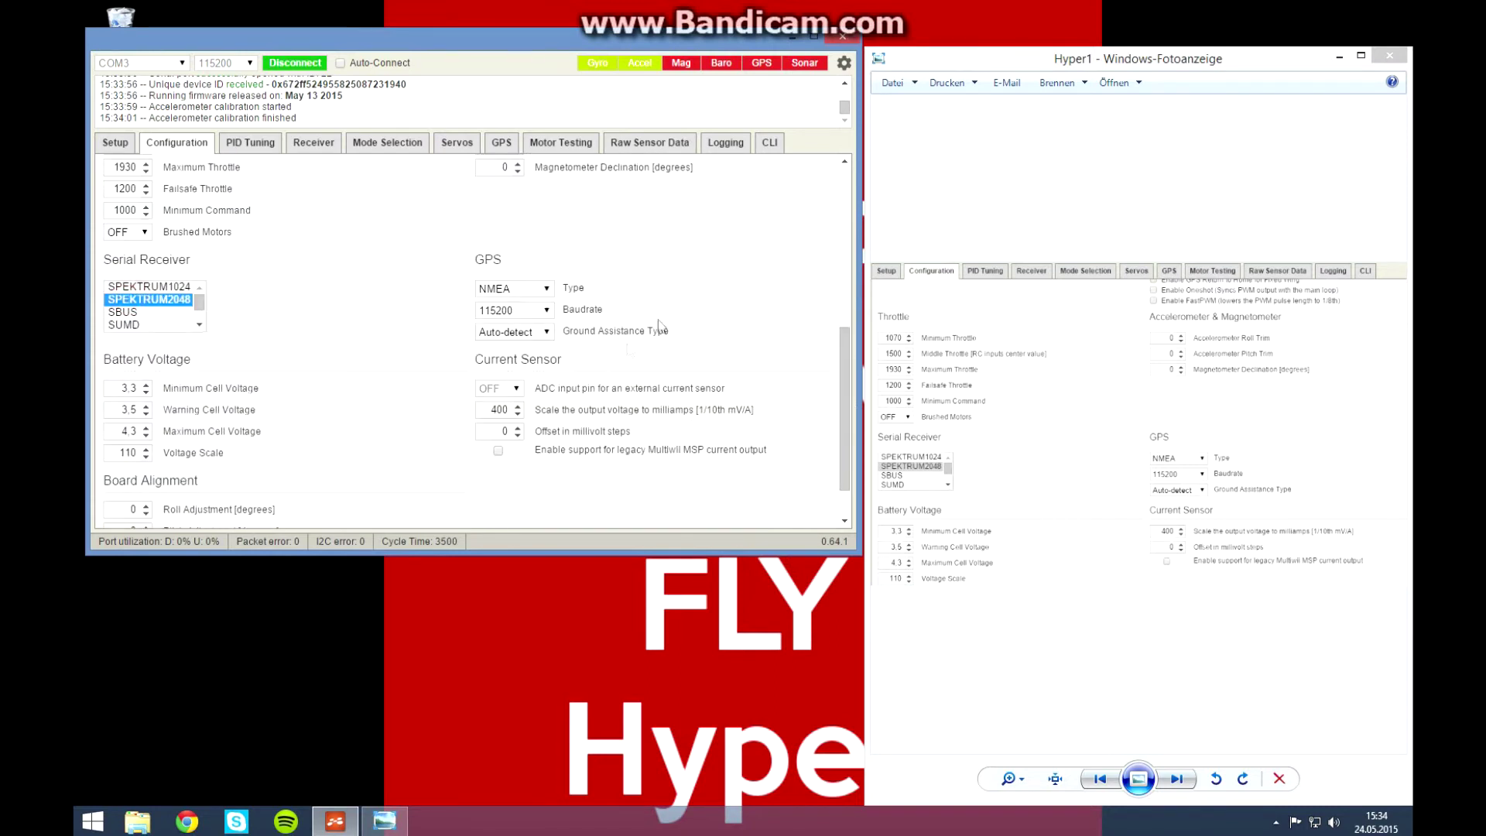
pyautogui.moveTo(845, 389); pyautogui.dragTo(846, 414)
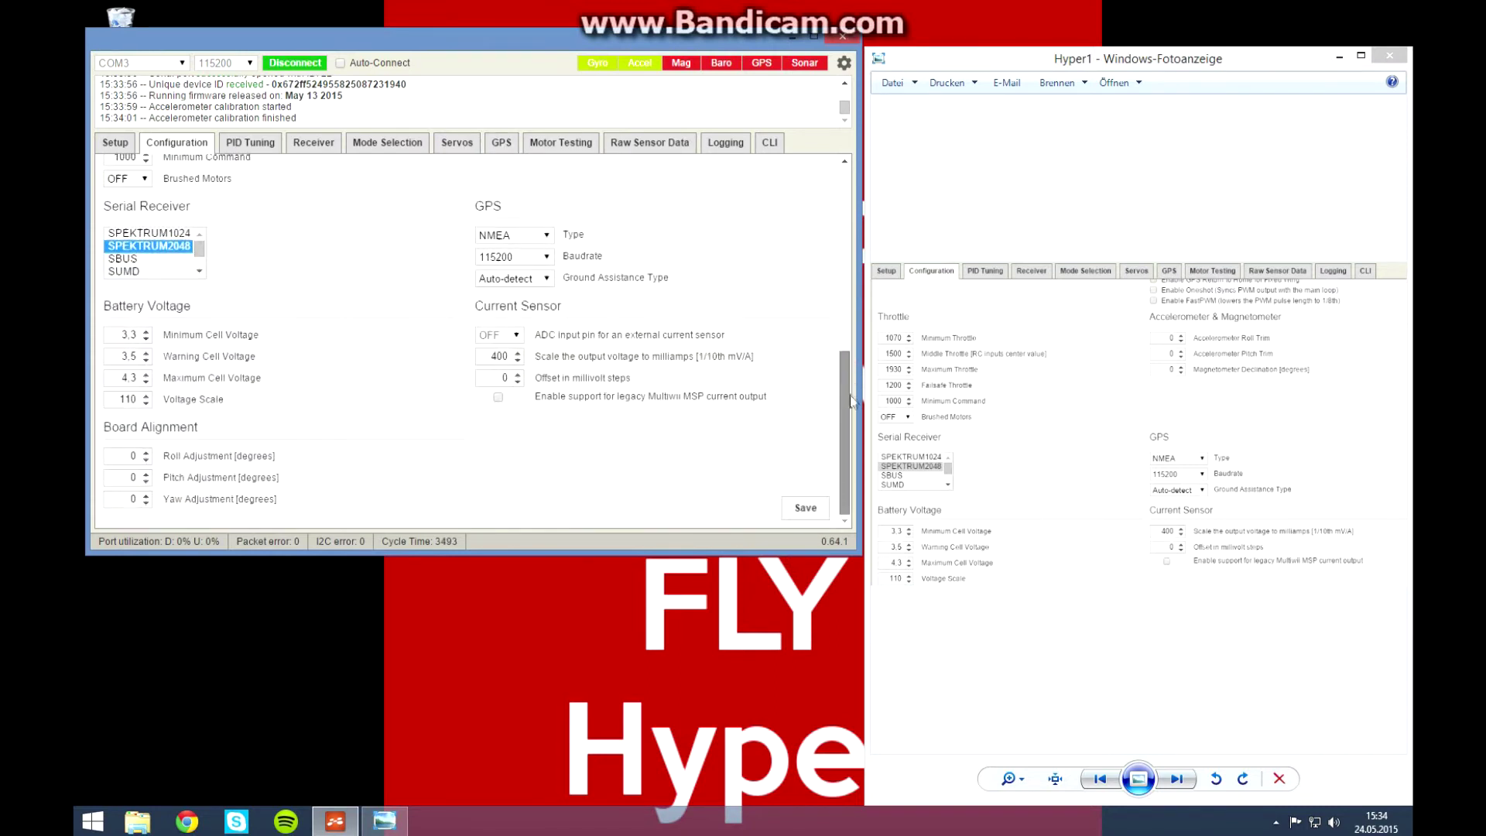
pyautogui.click(805, 514)
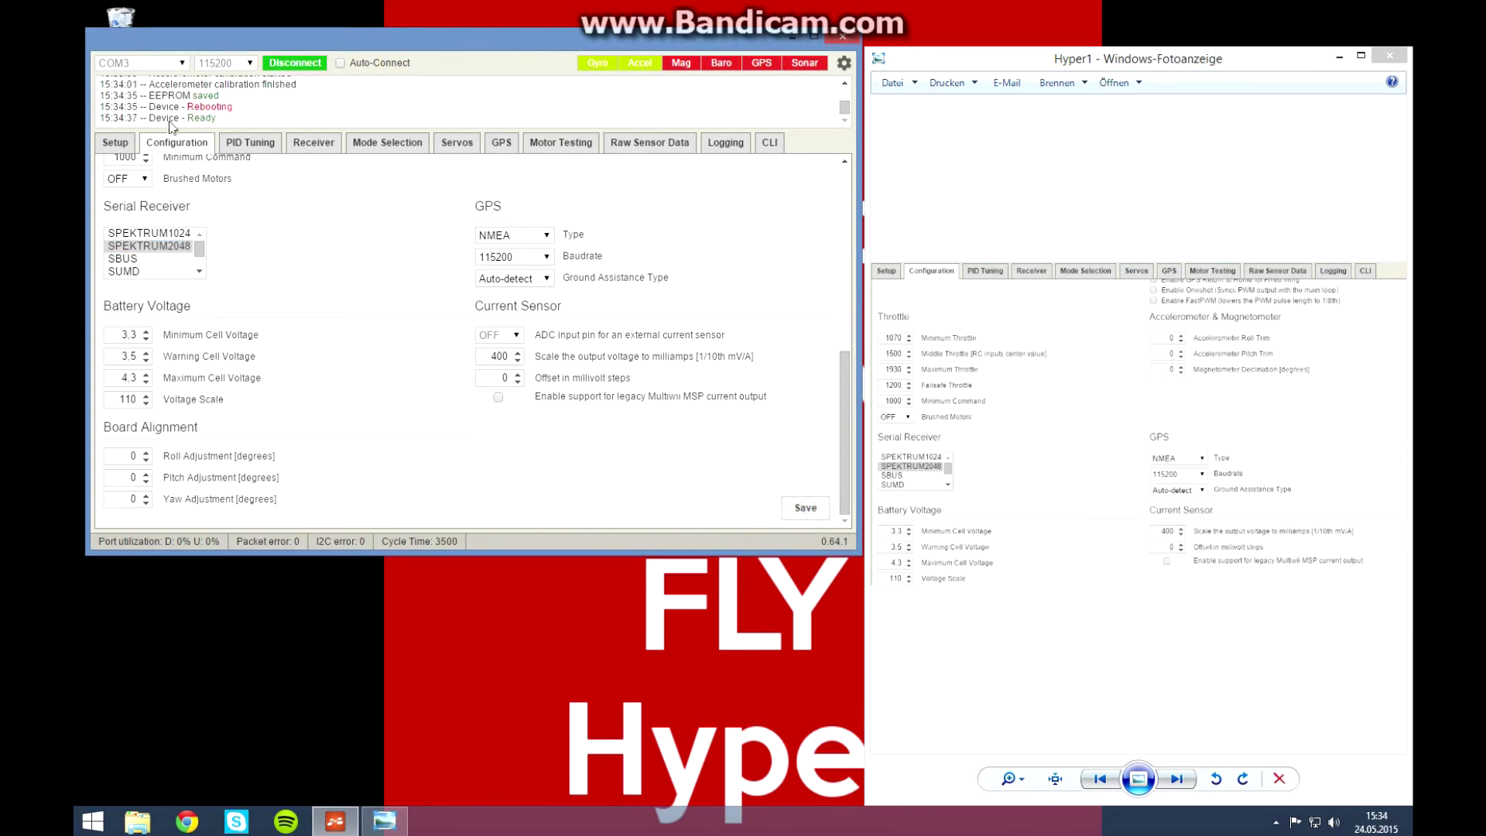
# Bring up the PID settings and the Hyper2 reference, and set the proportional gain to 4.8 for ROLL and 4.6 for PITCH
pyautogui.click(261, 147)
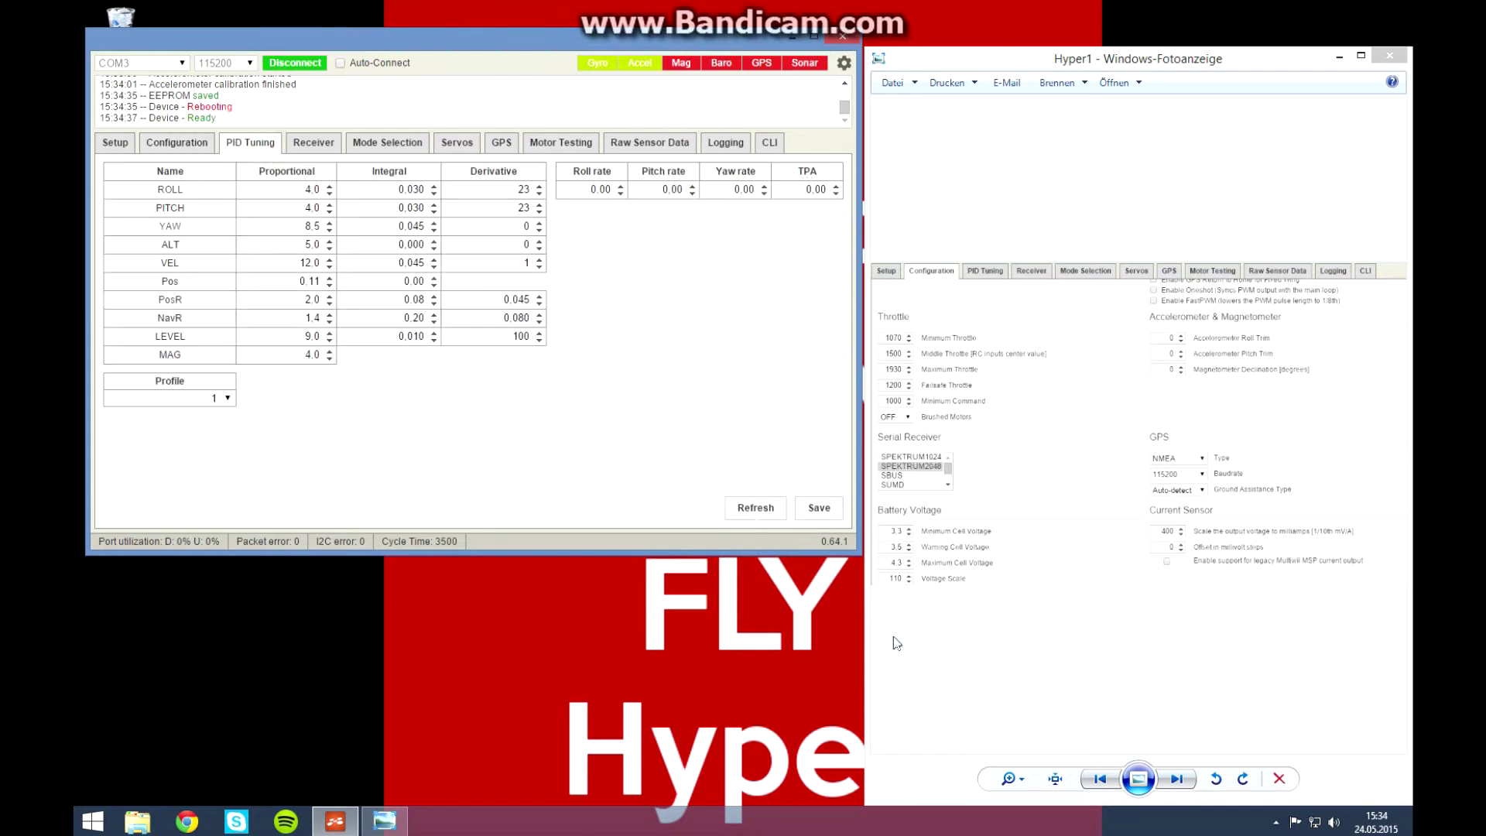
pyautogui.click(1176, 779)
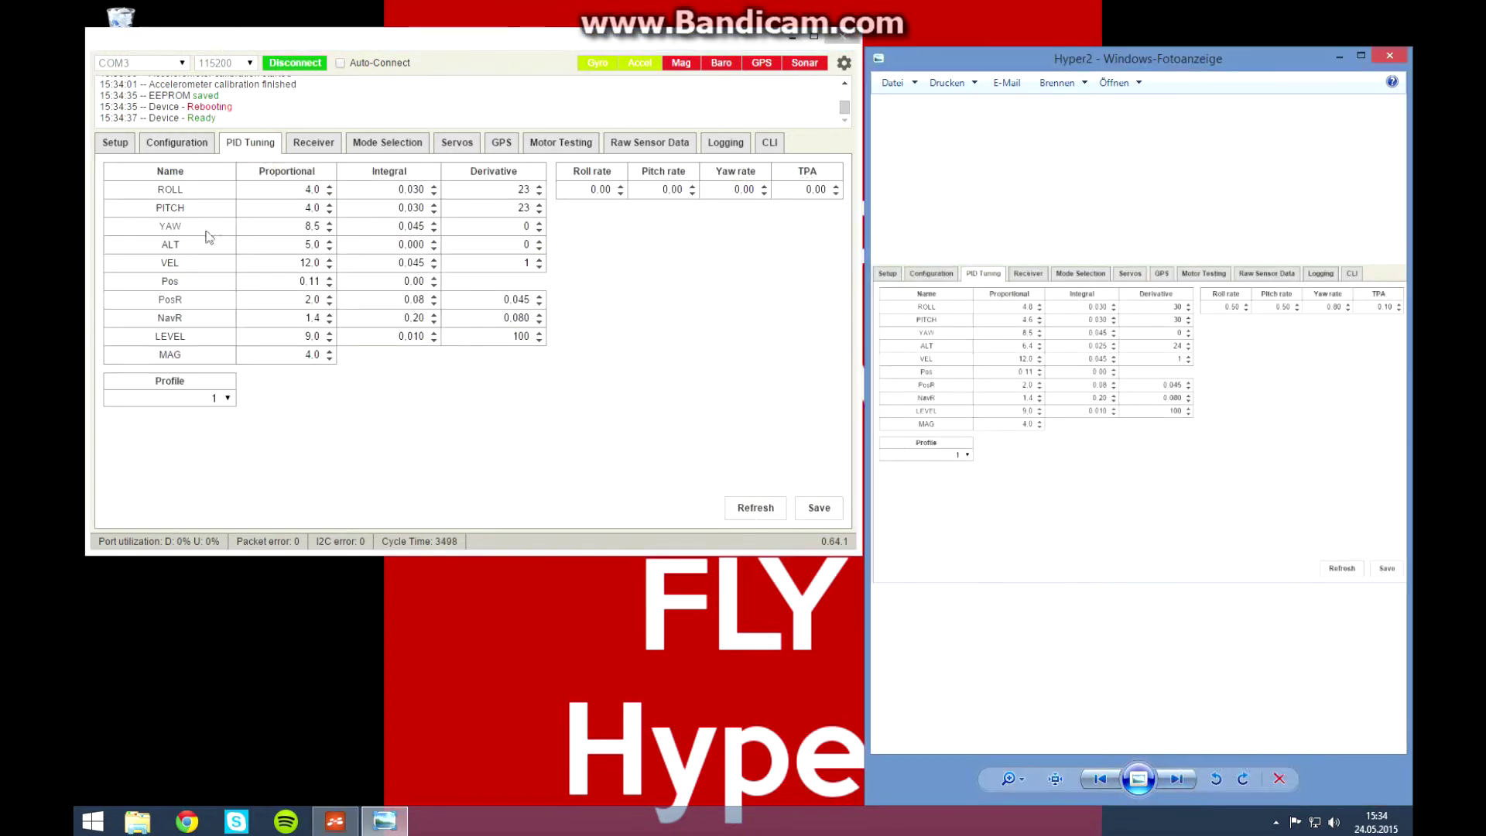
pyautogui.click(329, 189)
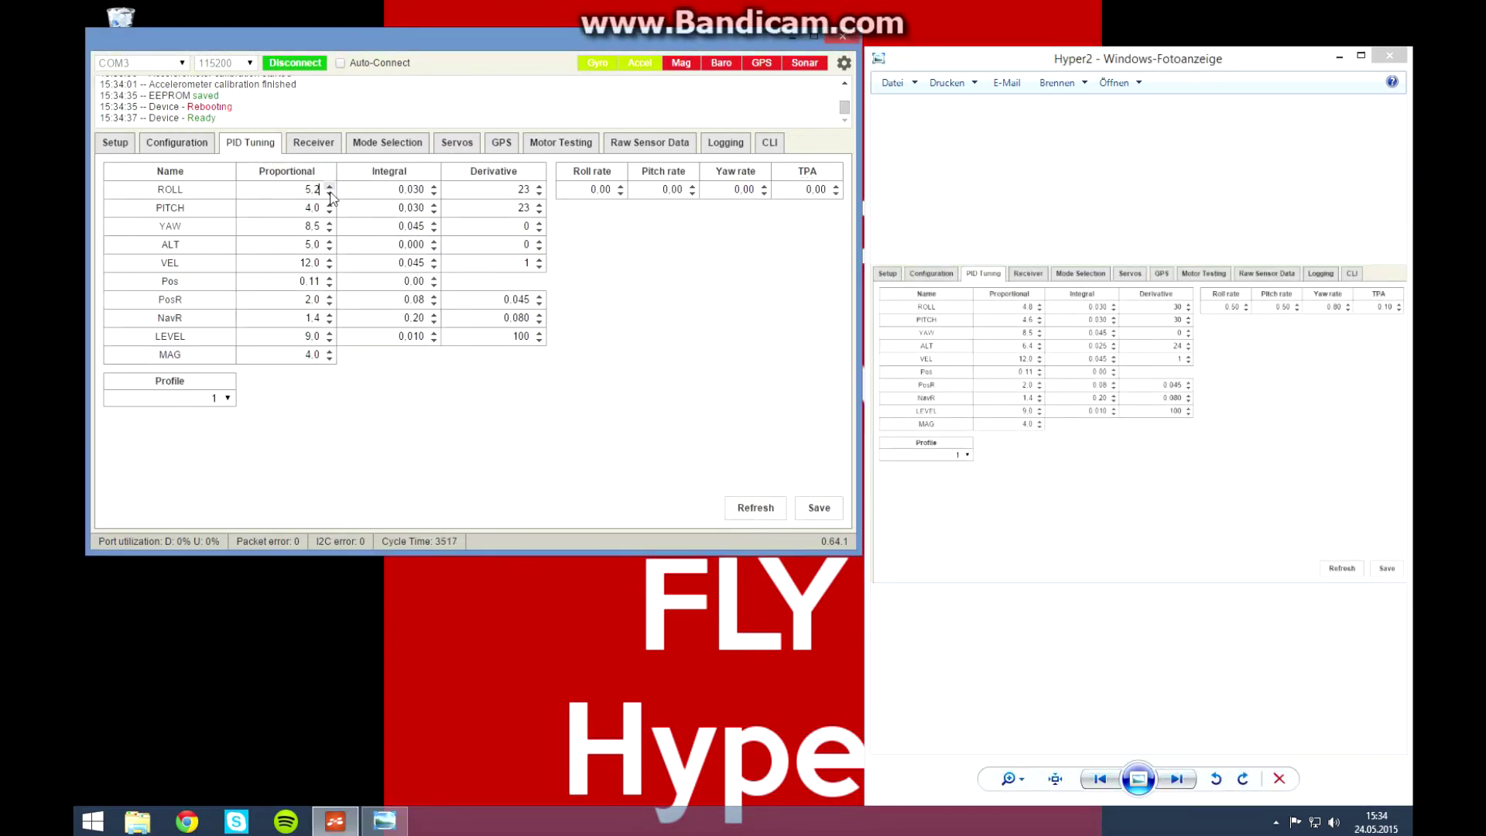
pyautogui.click(329, 193)
pyautogui.click(329, 204)
pyautogui.click(329, 204)
pyautogui.click(329, 205)
# Set the ALT proportional gain to 6.4 and its integral gain to 0.025
pyautogui.click(329, 241)
pyautogui.click(329, 241)
pyautogui.click(329, 241)
pyautogui.click(329, 241)
pyautogui.click(329, 241)
pyautogui.click(433, 241)
pyautogui.click(434, 241)
# Set the derivative gain to 30 for both ROLL and PITCH
pyautogui.click(539, 185)
pyautogui.click(540, 185)
pyautogui.click(539, 186)
pyautogui.click(540, 186)
pyautogui.click(539, 186)
pyautogui.click(539, 186)
pyautogui.click(539, 185)
pyautogui.click(540, 204)
pyautogui.click(539, 204)
pyautogui.click(539, 204)
pyautogui.click(540, 204)
pyautogui.click(540, 205)
pyautogui.click(539, 204)
pyautogui.click(539, 205)
pyautogui.click(540, 205)
pyautogui.click(539, 210)
# Set the ALT derivative gain to 24
pyautogui.click(539, 240)
pyautogui.click(540, 241)
pyautogui.click(539, 240)
pyautogui.click(539, 241)
pyautogui.click(539, 240)
pyautogui.click(540, 241)
pyautogui.click(539, 241)
pyautogui.click(540, 240)
pyautogui.click(539, 241)
# Set both the roll rate and the pitch rate to 0.50
pyautogui.click(620, 187)
pyautogui.click(620, 186)
pyautogui.click(620, 187)
pyautogui.click(620, 187)
pyautogui.click(620, 192)
pyautogui.click(692, 187)
pyautogui.click(692, 188)
pyautogui.click(692, 188)
pyautogui.click(692, 187)
pyautogui.click(692, 187)
pyautogui.click(692, 187)
pyautogui.click(692, 187)
# Set the yaw rate to 0.80 and TPA to 0.10, and save the PID settings
pyautogui.click(764, 187)
pyautogui.click(764, 188)
pyautogui.click(764, 187)
pyautogui.click(763, 187)
pyautogui.click(764, 187)
pyautogui.click(835, 185)
pyautogui.click(836, 186)
pyautogui.click(836, 186)
pyautogui.click(836, 186)
pyautogui.click(836, 186)
pyautogui.click(836, 186)
pyautogui.click(836, 186)
pyautogui.click(836, 186)
pyautogui.click(810, 513)
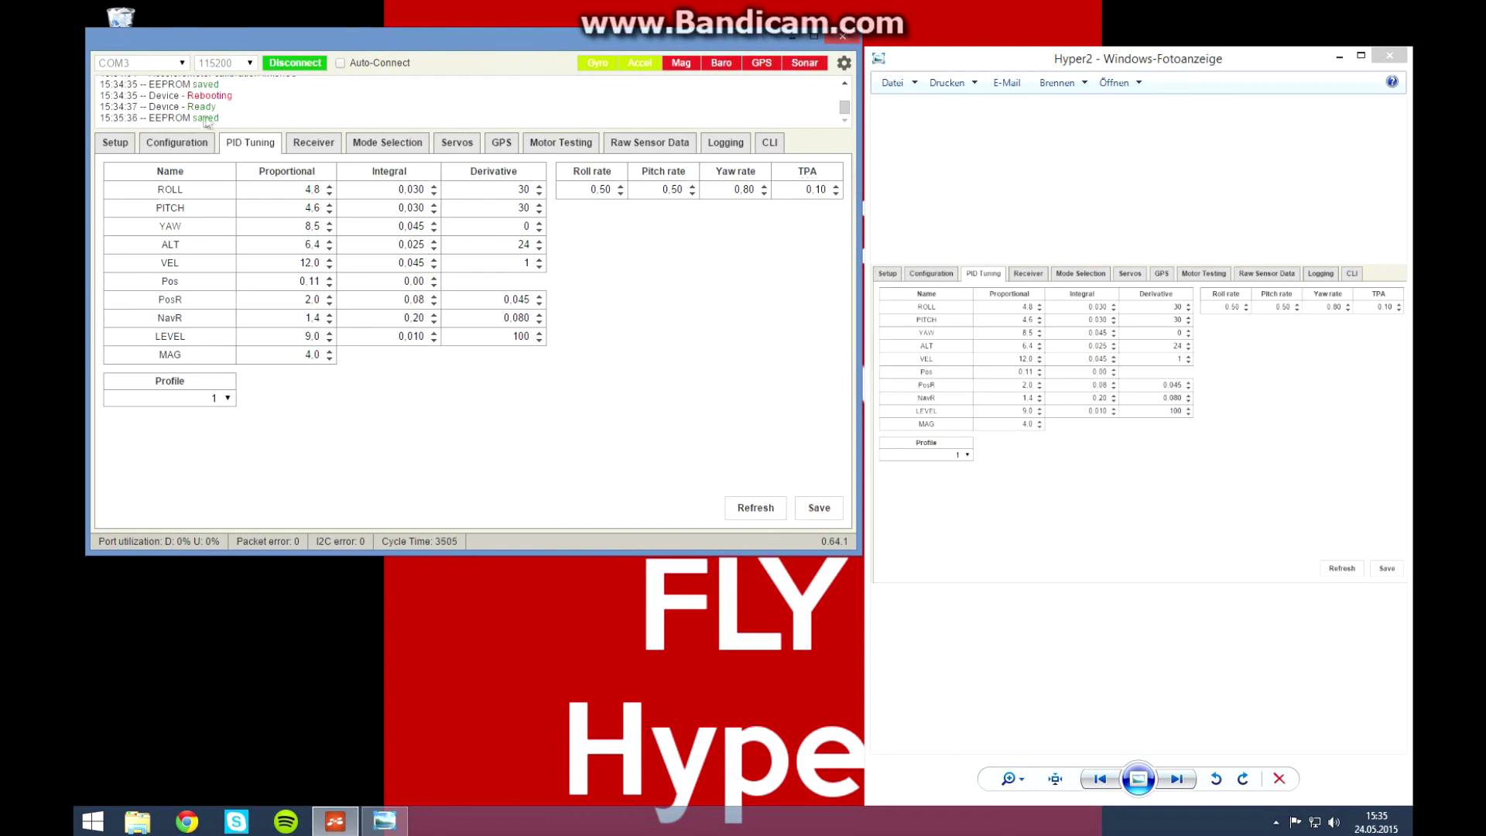
# Set the receiver's channel map to Futaba / Hitec and save the receiver settings
pyautogui.click(324, 144)
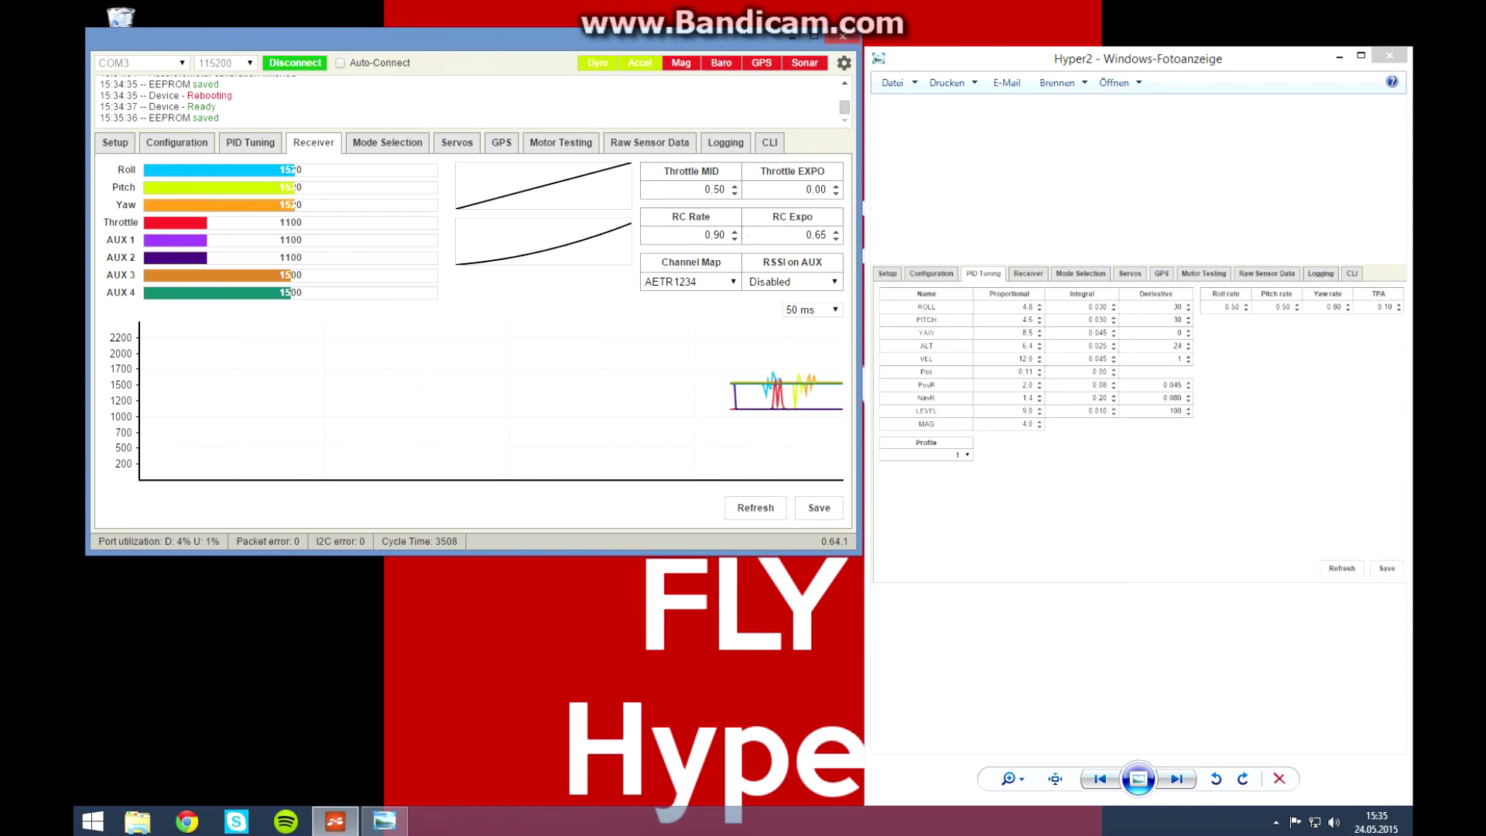
pyautogui.click(732, 282)
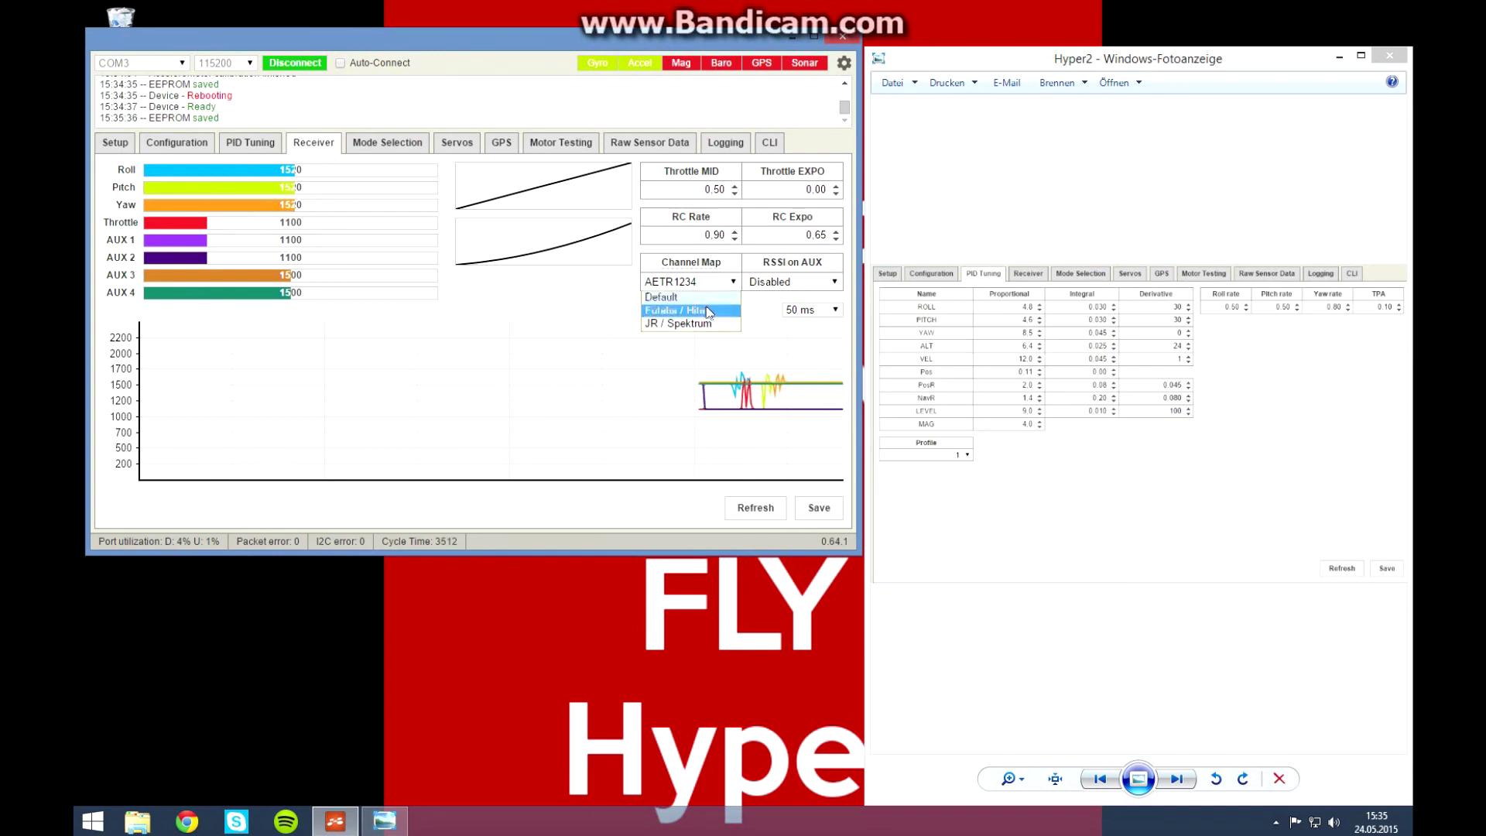
pyautogui.click(709, 311)
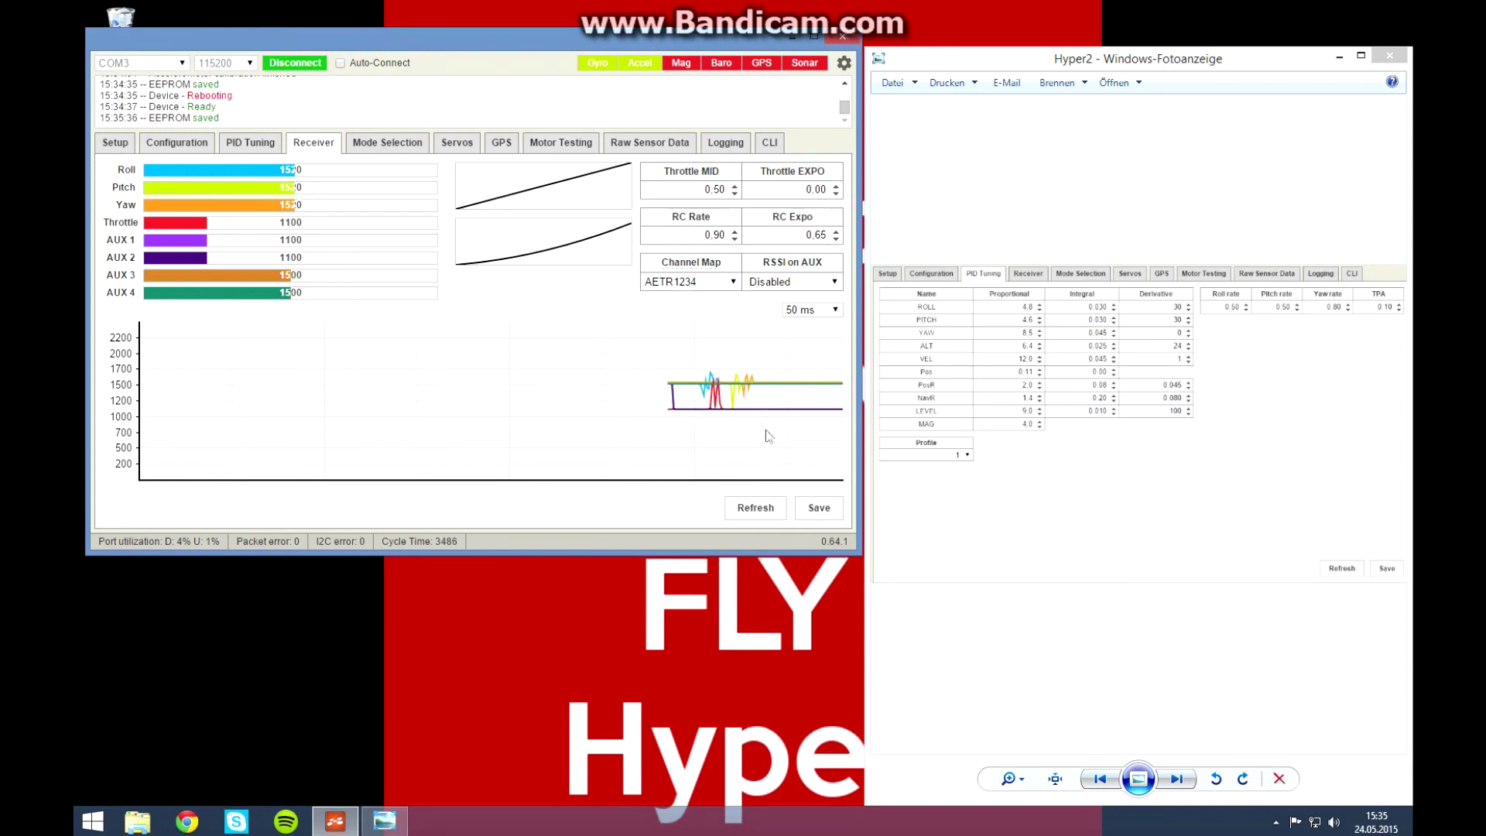
pyautogui.click(813, 508)
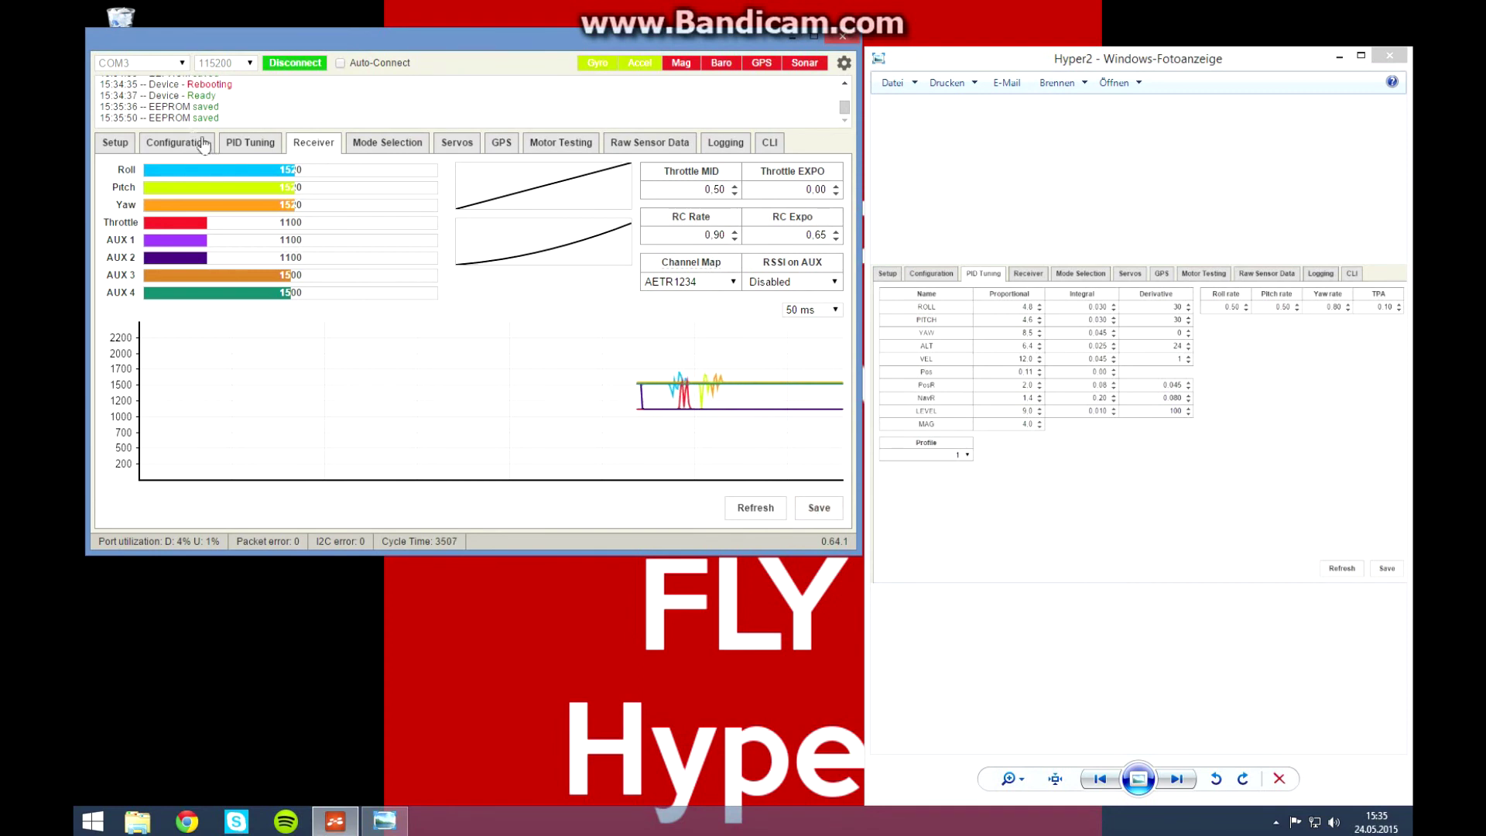
# Following the Hyper4 reference image, assign ARM to AUX 1 MED and HIGH and ANGLE to AUX 2 MED, and save the mode selection
pyautogui.click(392, 145)
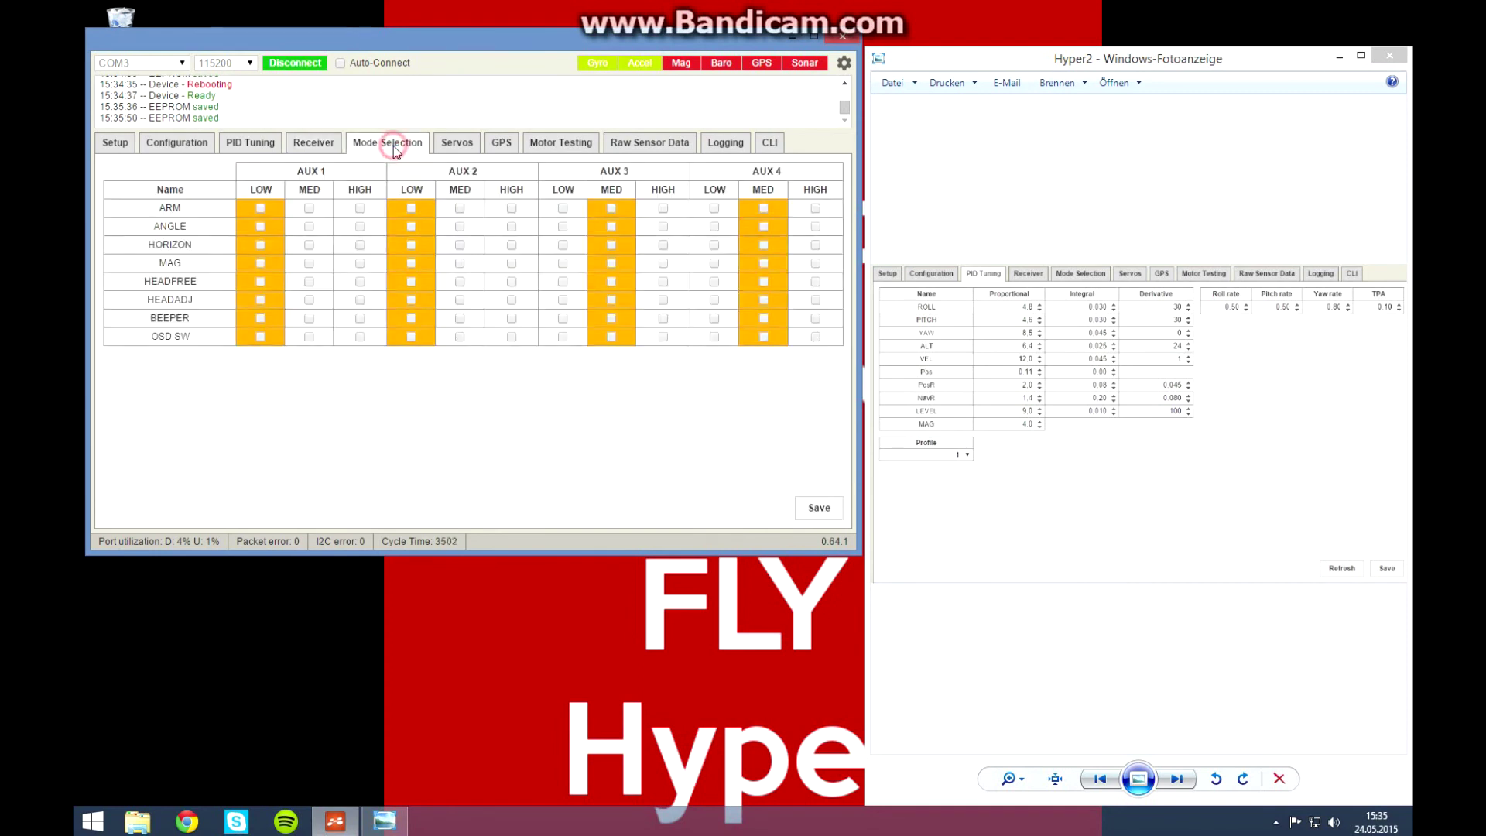
pyautogui.click(1178, 780)
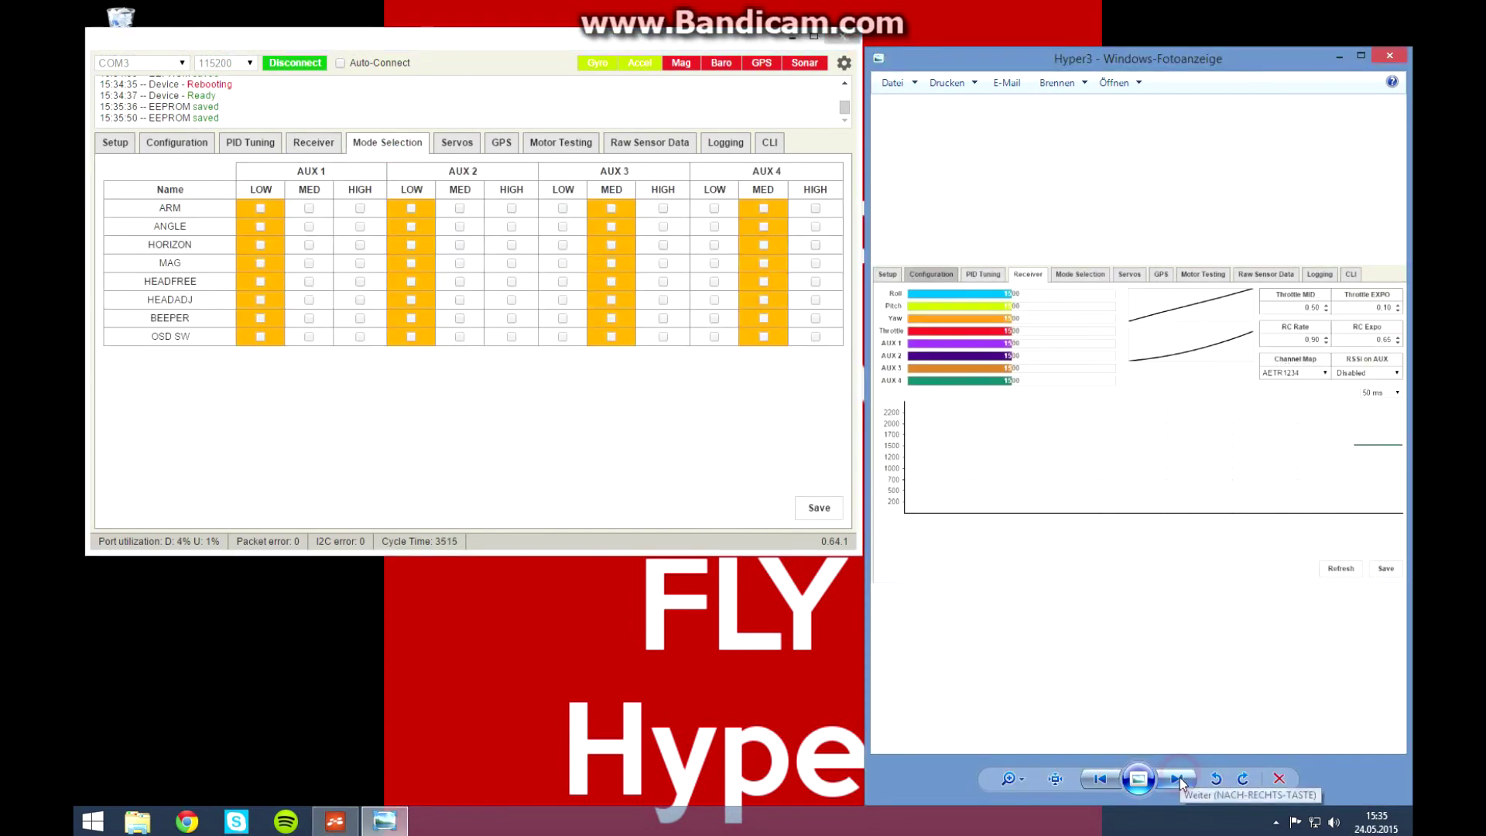
pyautogui.click(1178, 780)
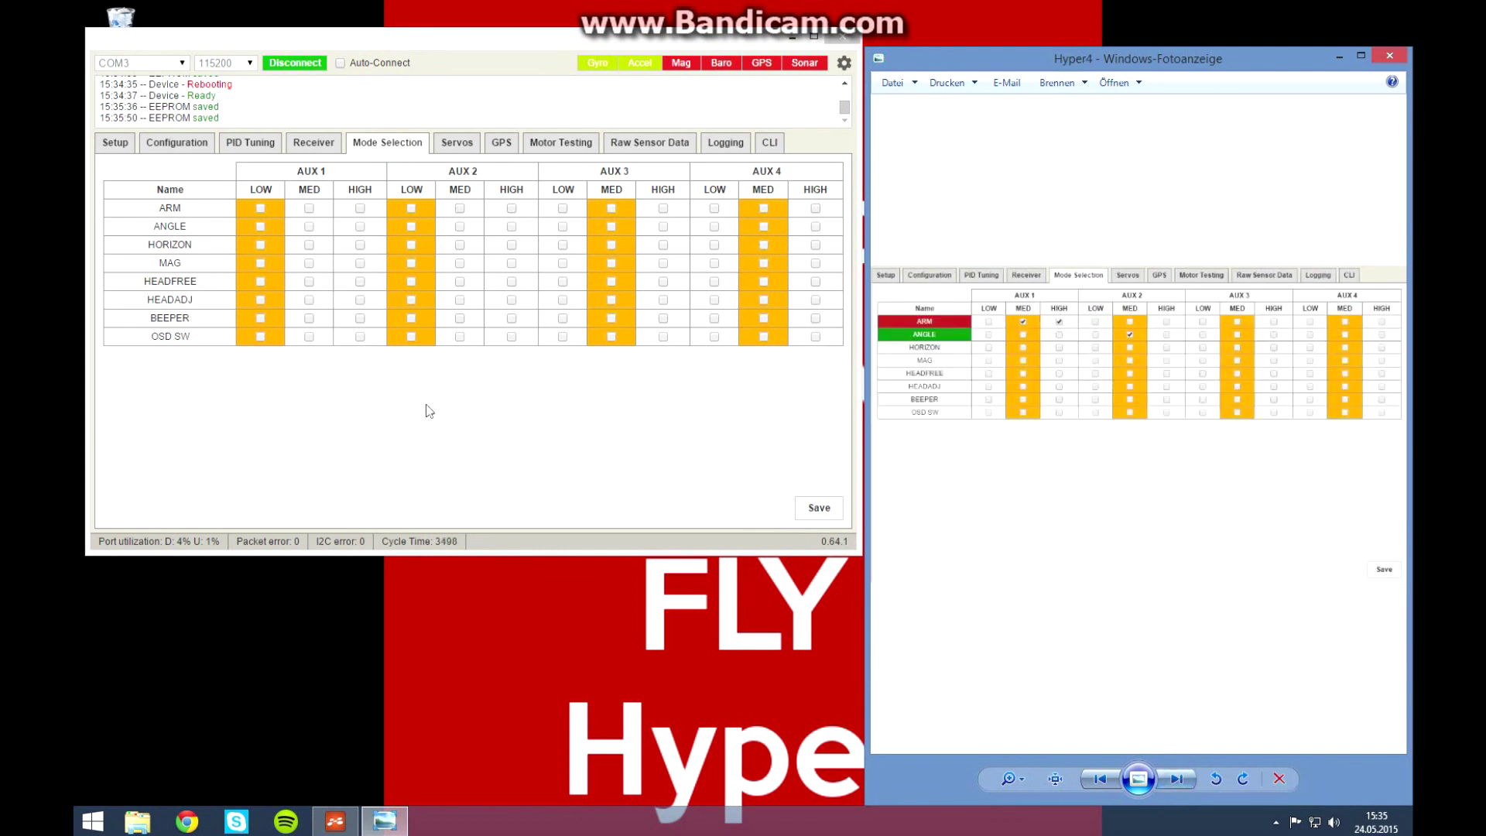
pyautogui.click(309, 208)
pyautogui.click(360, 208)
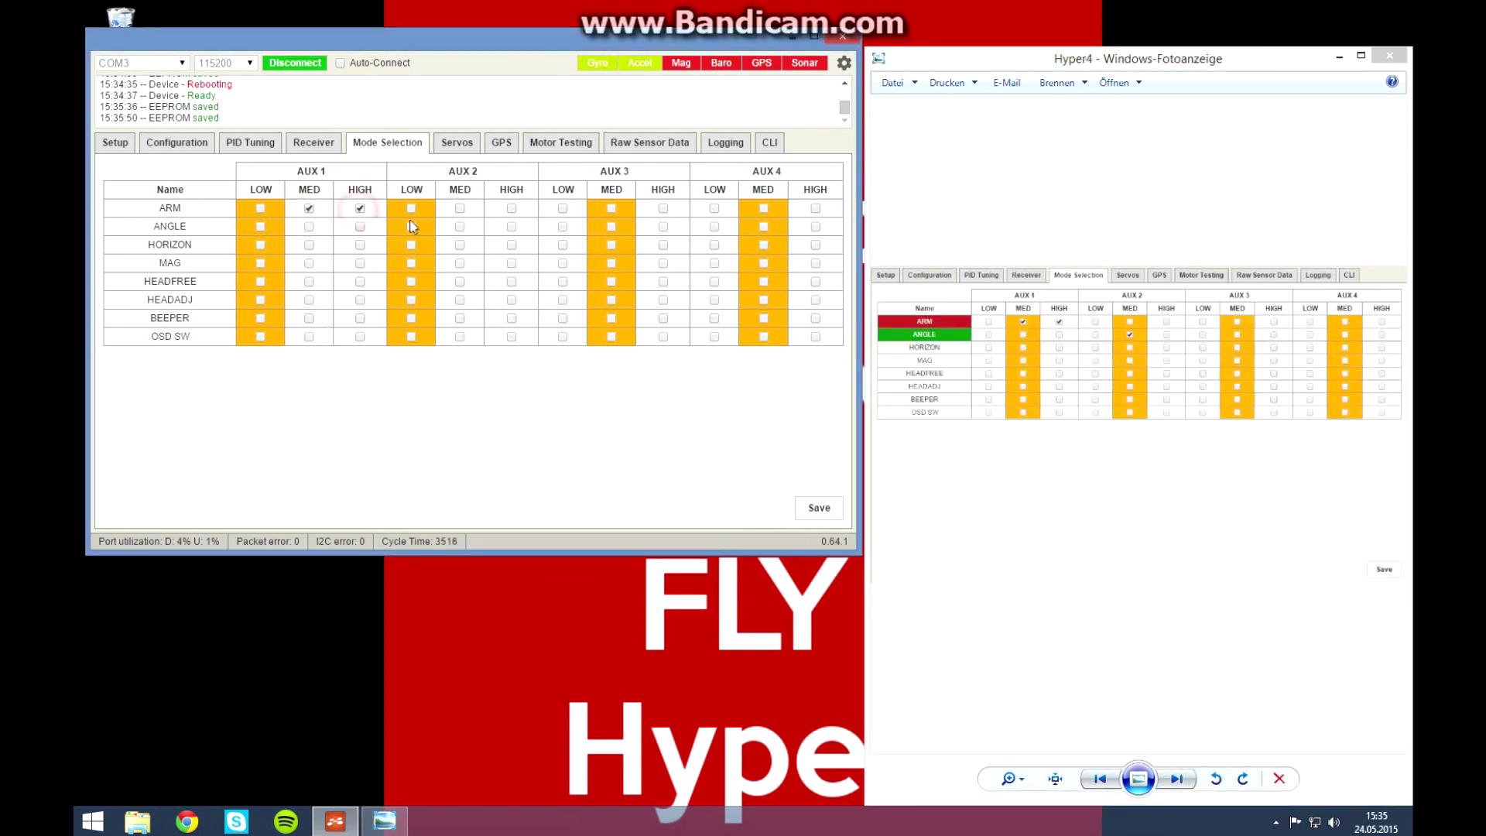
pyautogui.click(460, 226)
pyautogui.click(820, 514)
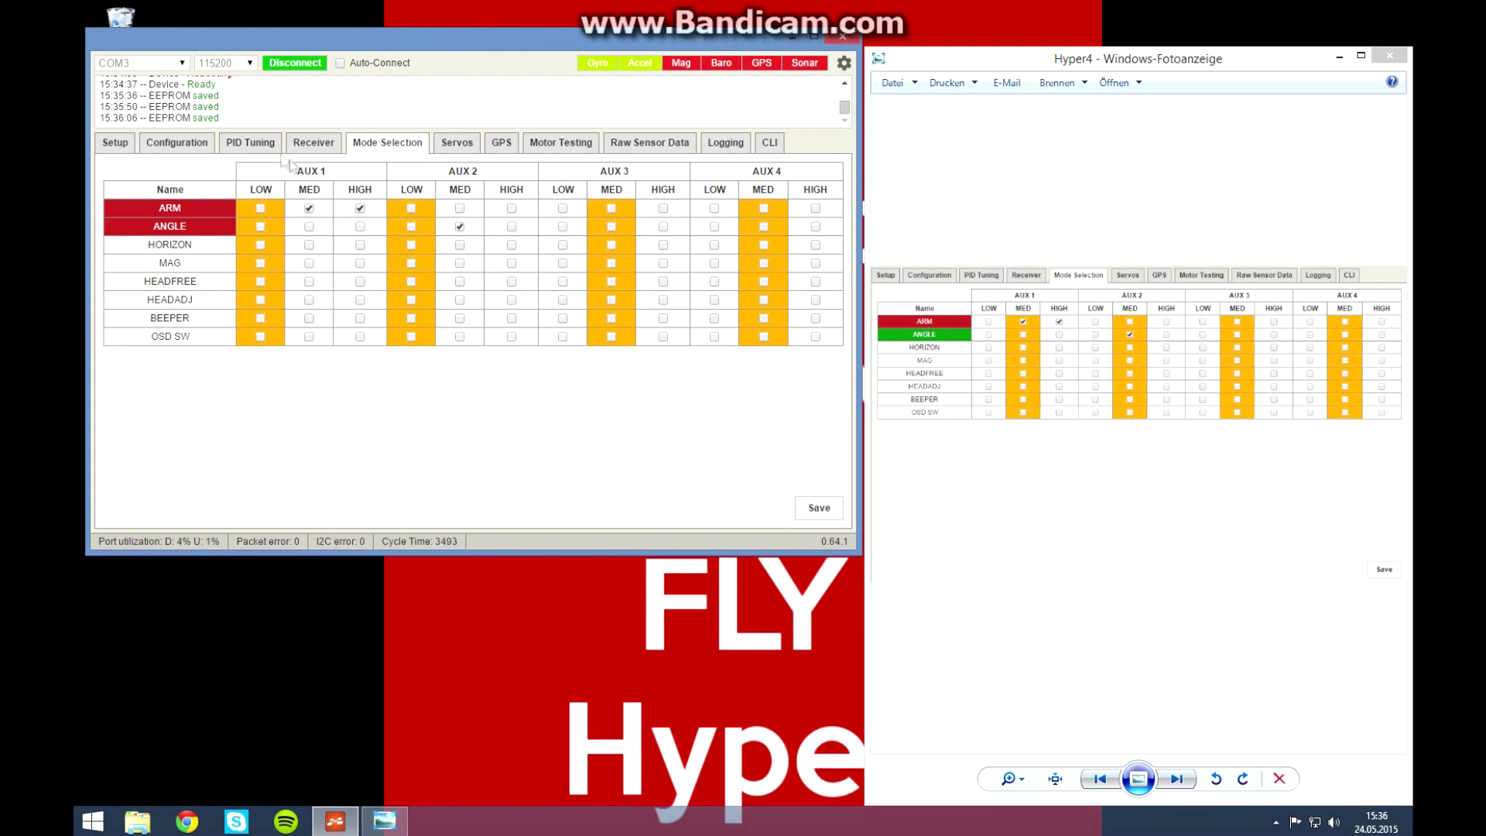
# Disconnect the flight controller from COM3 and close both the reference image viewer and the configurator
pyautogui.click(125, 145)
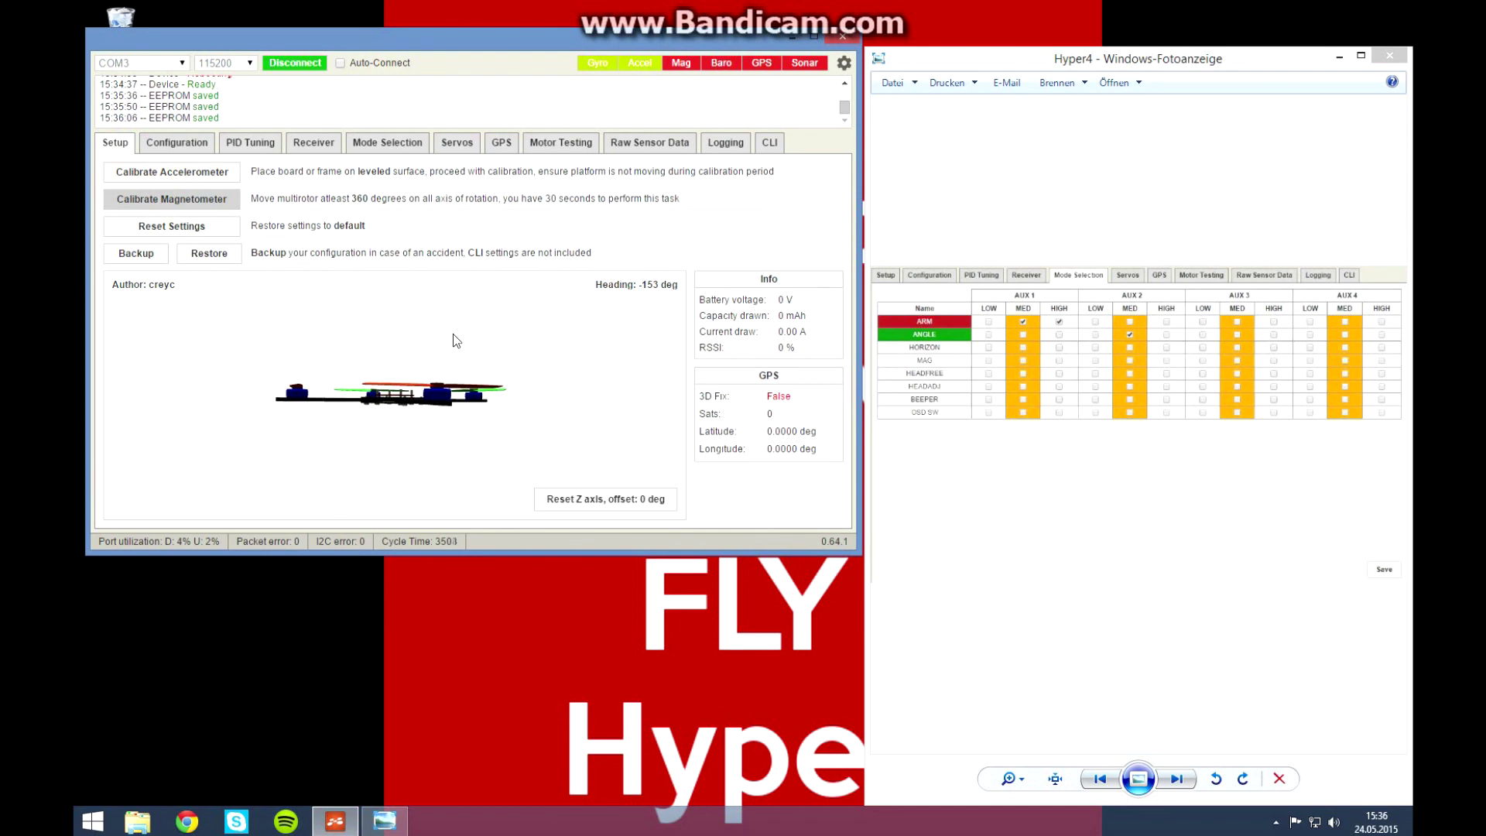
pyautogui.click(1390, 55)
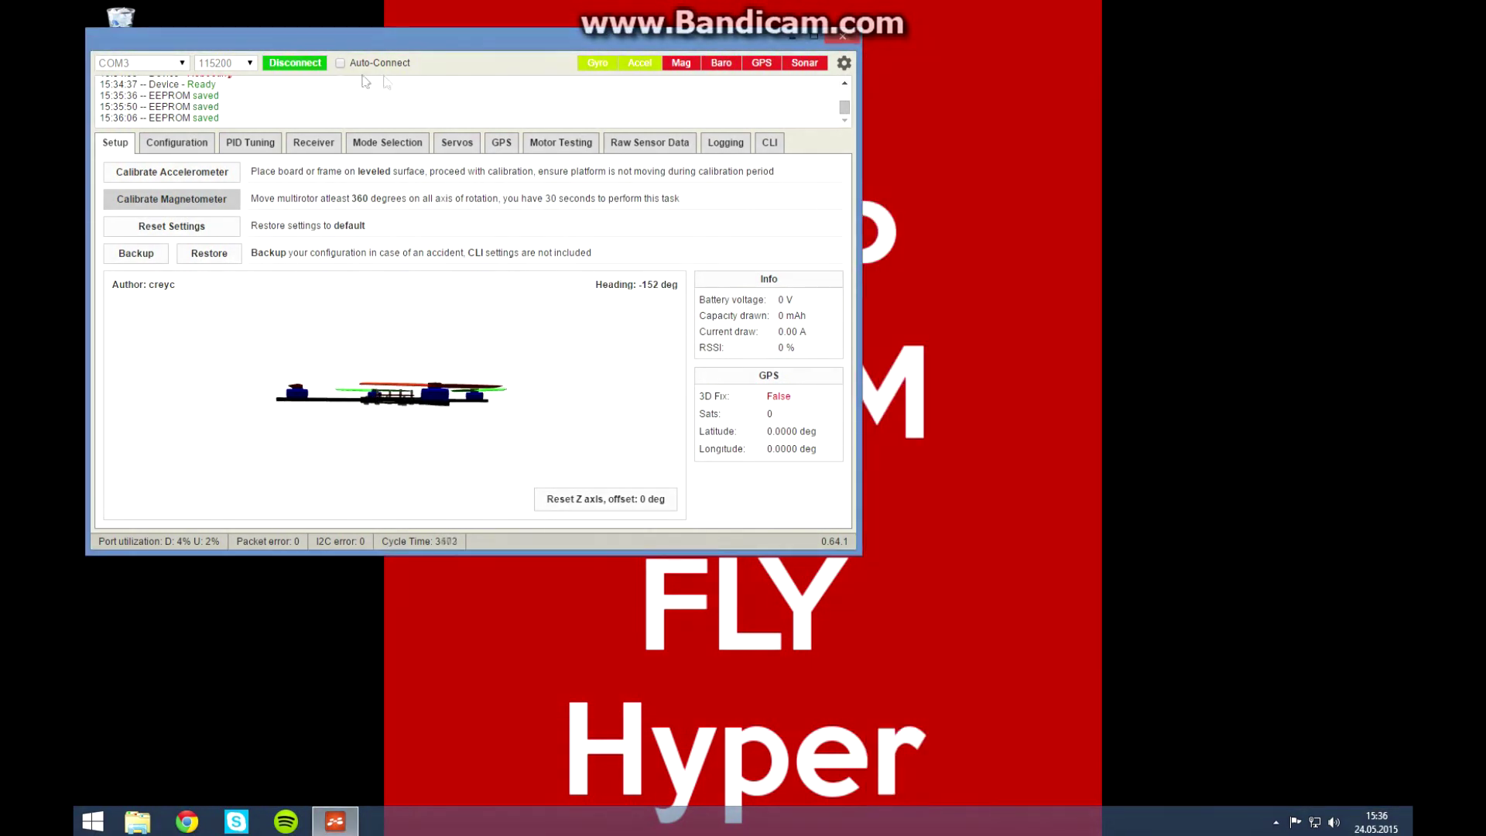
pyautogui.click(294, 65)
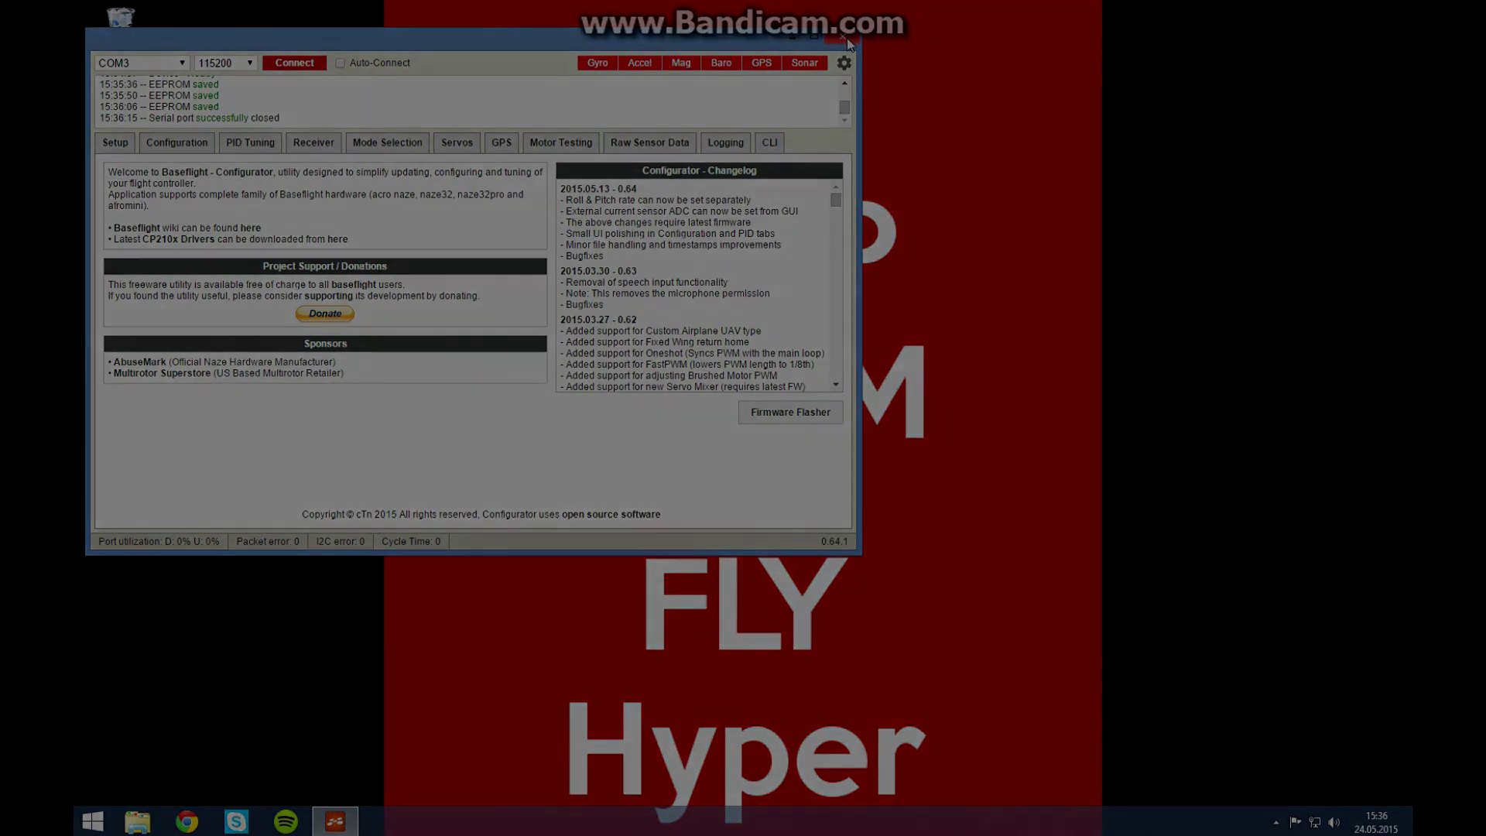
pyautogui.click(842, 36)
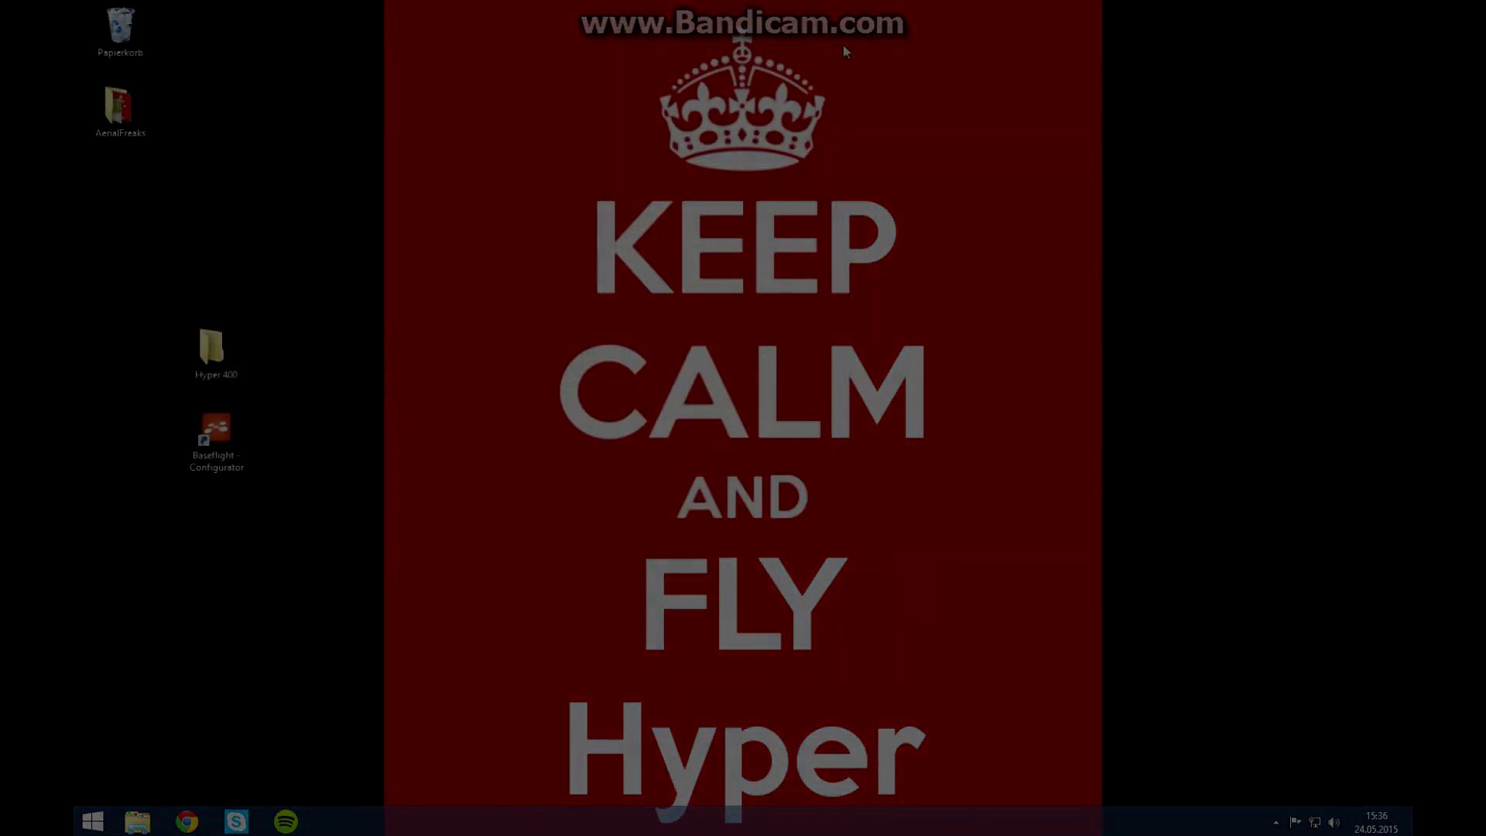